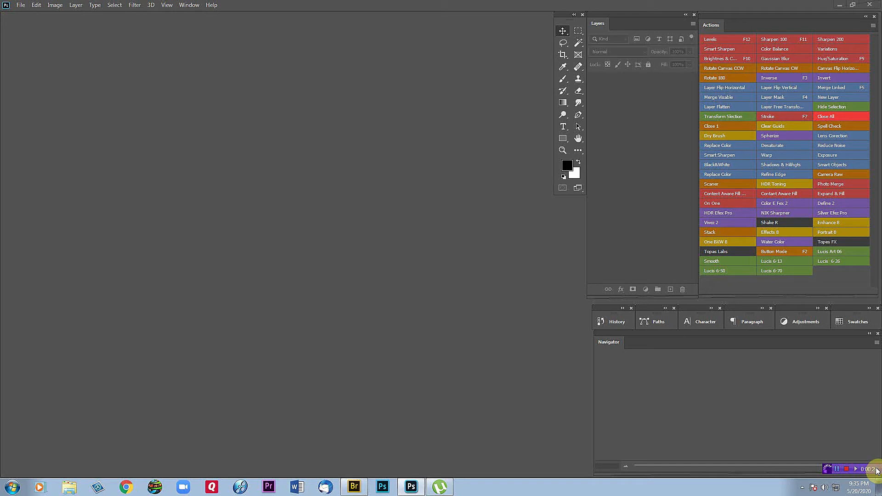
- Switch to Bridge and open 2 All Face 2.jpg and 2 All Face 1.jpg together in Photoshop
click(355, 486)
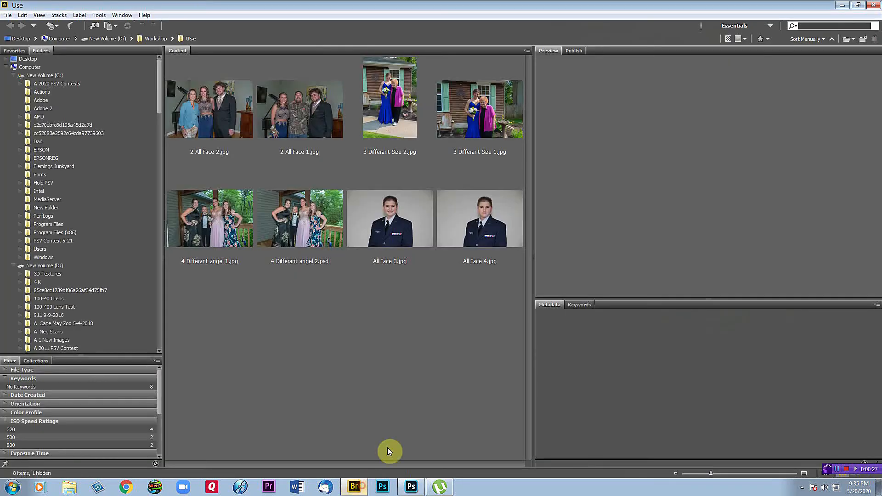
click(212, 110)
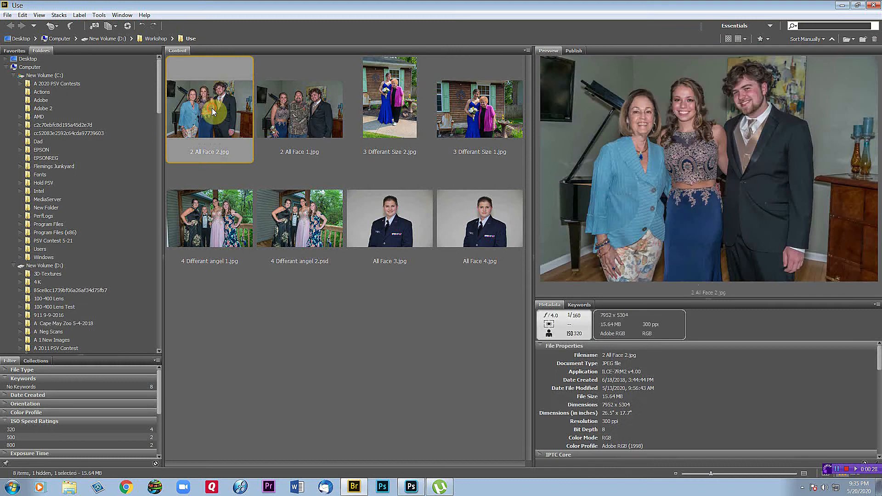
ctrl+click(274, 104)
key(ctrl+o)
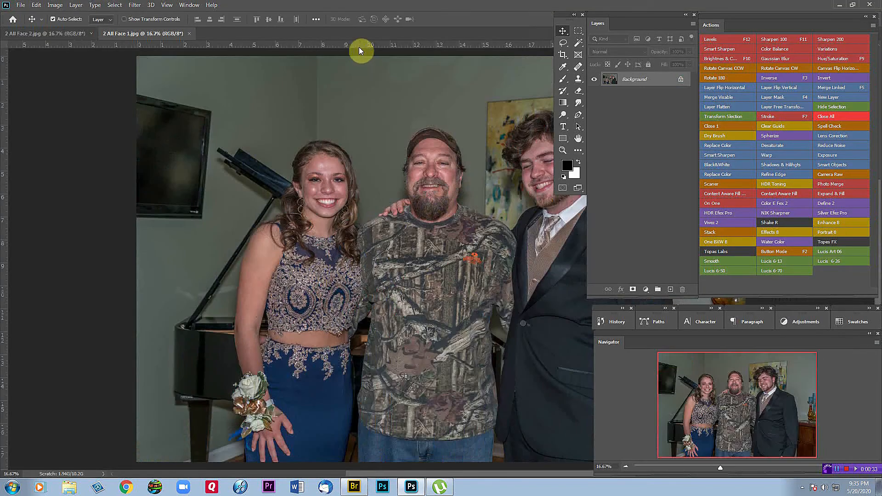
- Float both photos in one document window, bring 2 All Face 2.jpg to the front and enlarge the window
drag(360, 30, 346, 40)
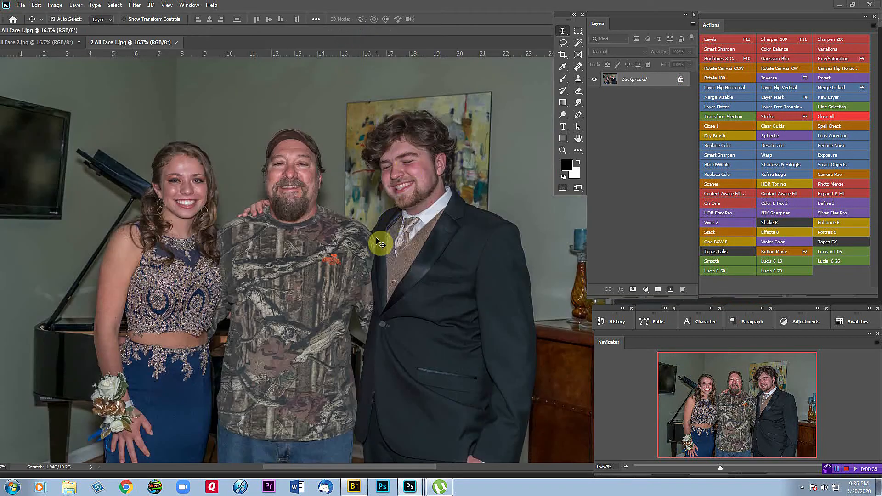
ctrl+alt+click(374, 237)
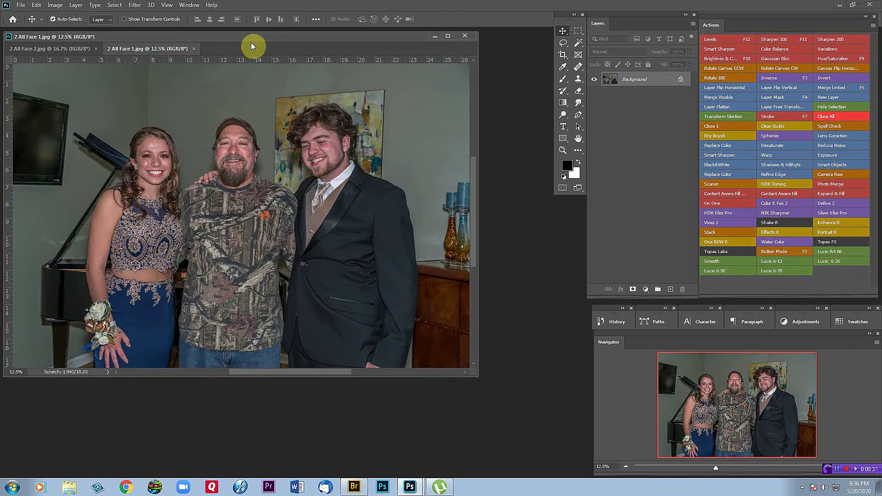
ctrl+click(314, 127)
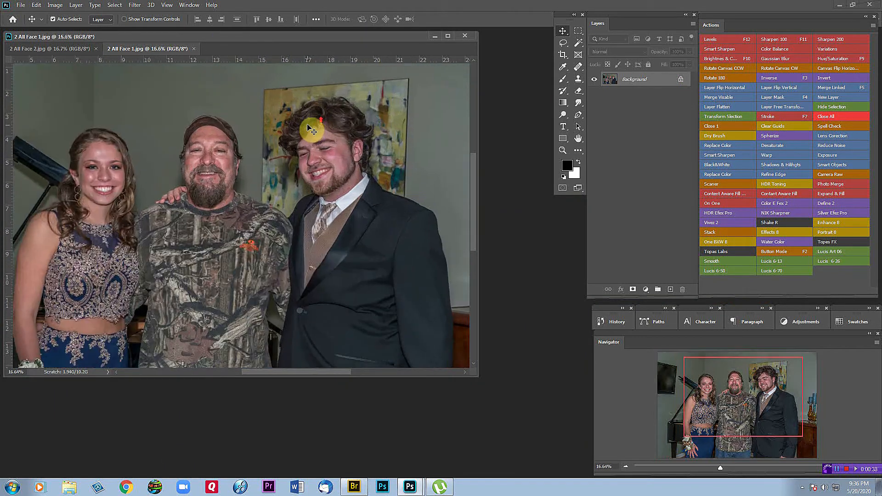
click(67, 52)
drag(476, 373, 541, 433)
- Outline the face of the man in the suit with the Lasso tool in 2 All Face 2.jpg
ctrl+click(432, 141)
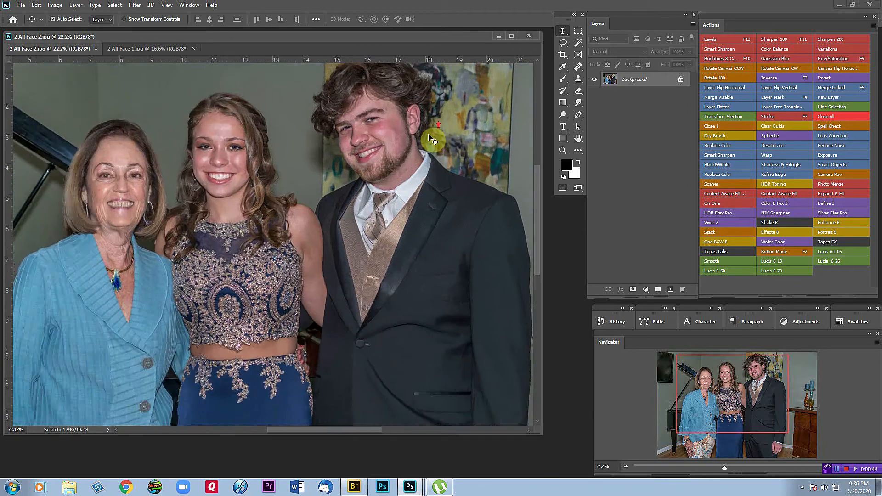
scroll(429, 138, up, 1)
scroll(428, 138, up, 2)
drag(416, 150, 393, 272)
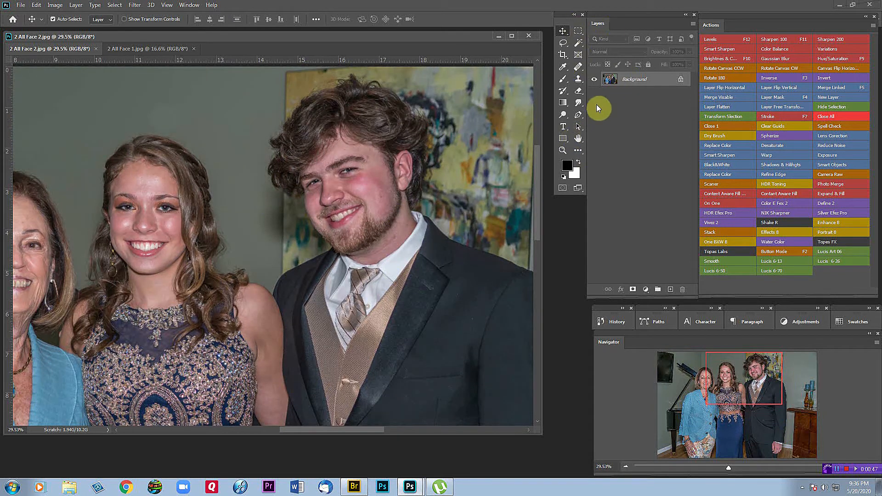
click(563, 43)
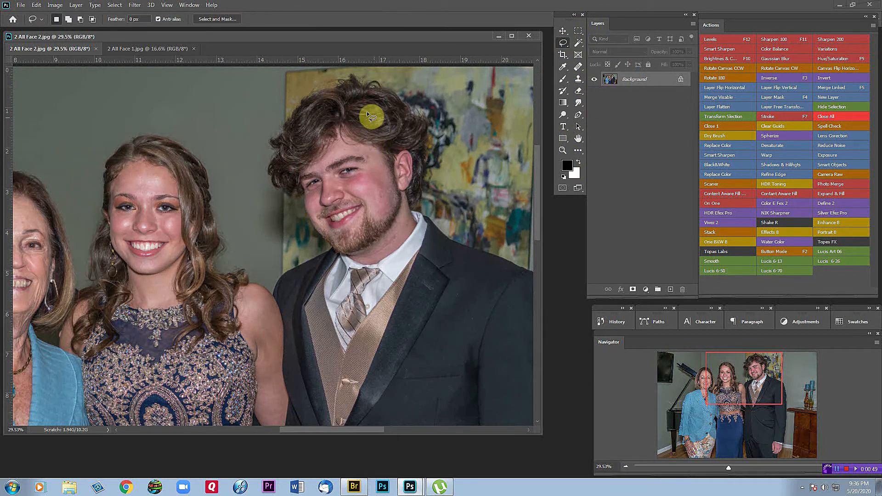
drag(292, 165, 290, 208)
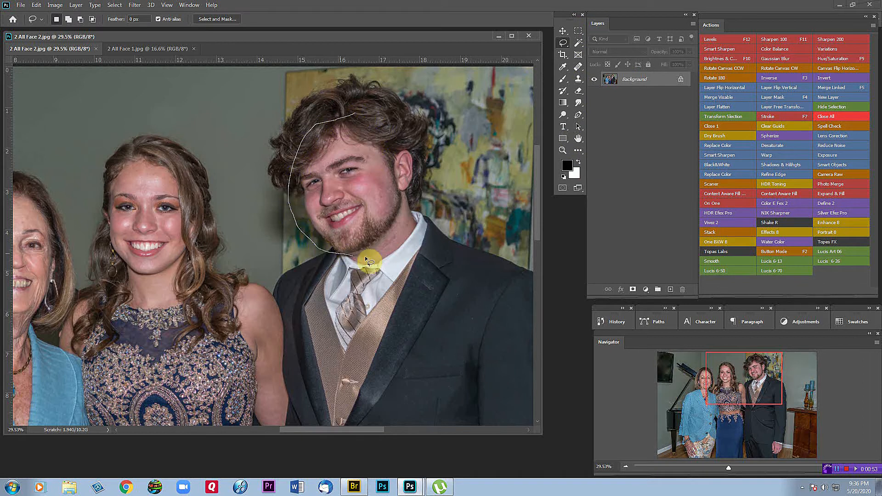
drag(381, 122, 346, 113)
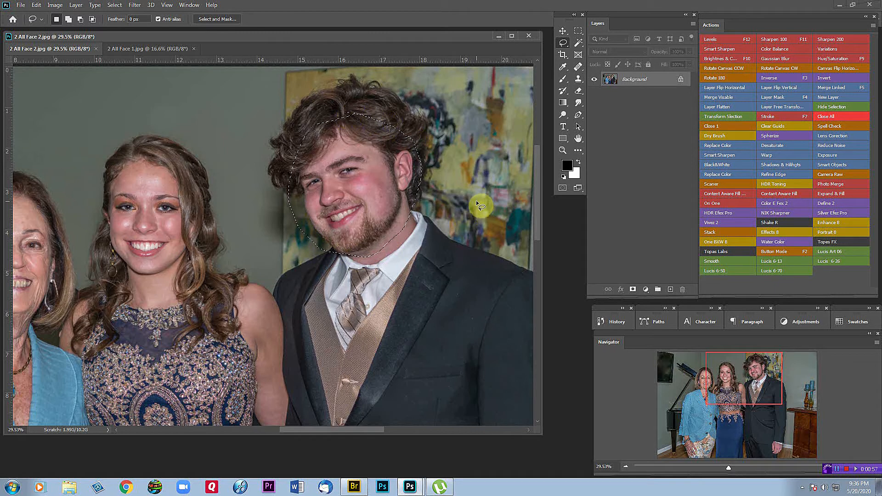
- Copy the selected face into 2 All Face 1.jpg and move it onto the head of the man in the suit
click(120, 48)
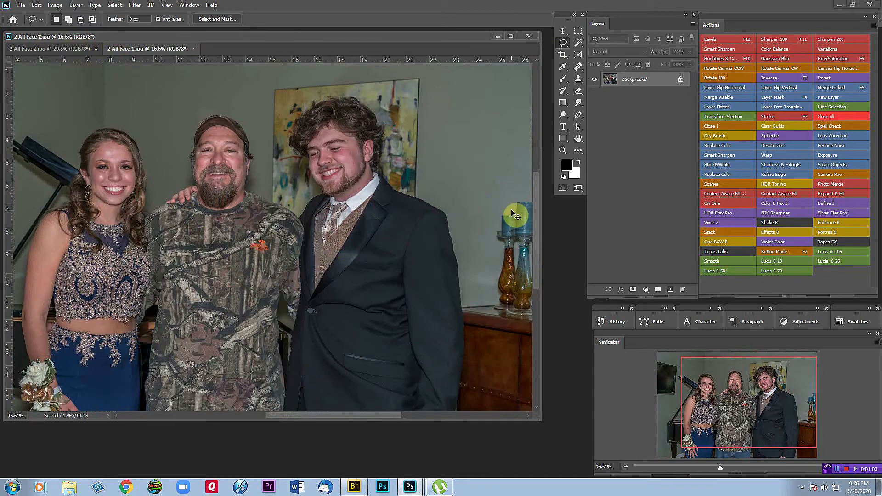
key(ctrl+v)
click(563, 31)
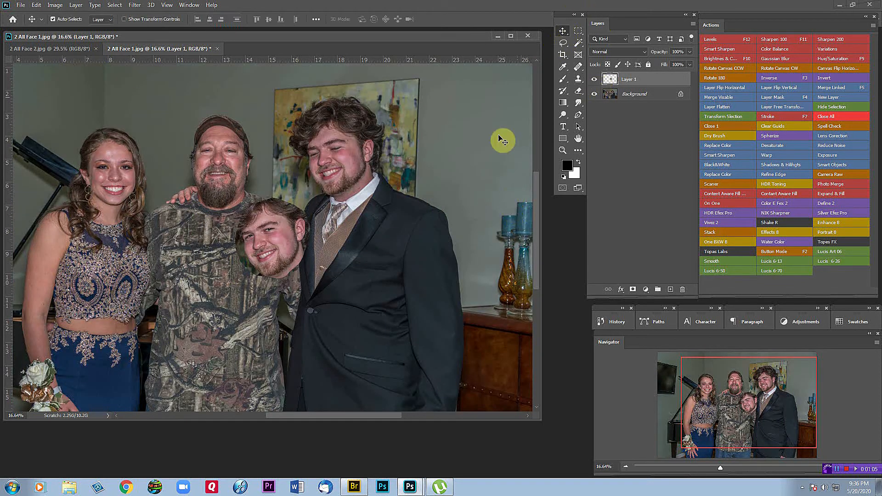
drag(277, 244, 340, 160)
scroll(340, 161, up, 4)
drag(386, 249, 384, 302)
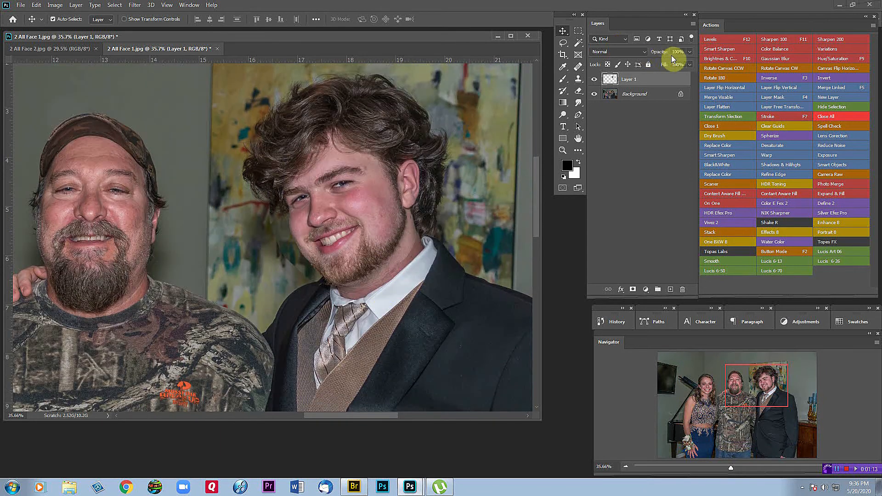
- Lower Layer 1's opacity to 58% and shift the pasted face slightly down over the original face
click(689, 51)
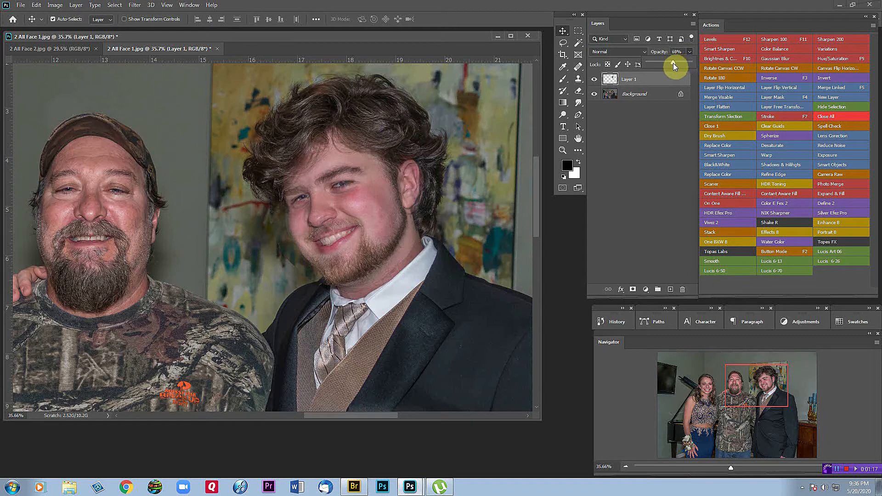
click(341, 208)
drag(341, 207, 335, 235)
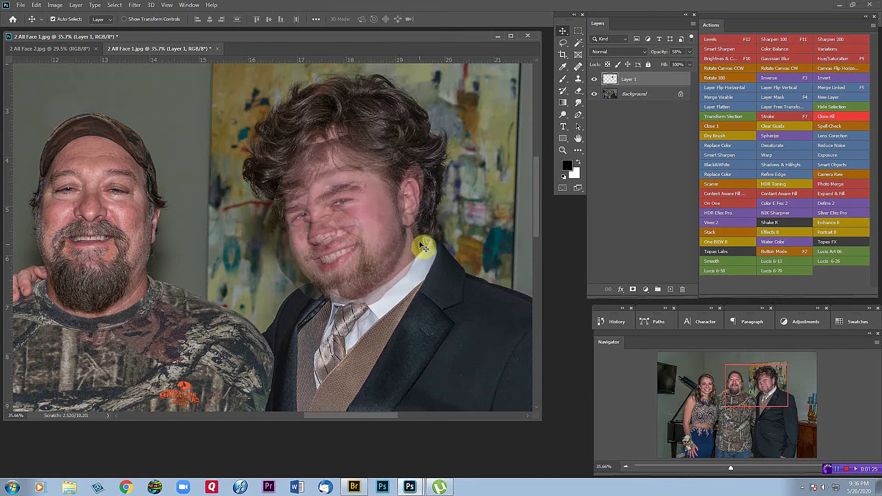
- Free-transform the pasted face, rotating it about 3.5° clockwise and moving it slightly down
key(ctrl)
key(ctrl+t)
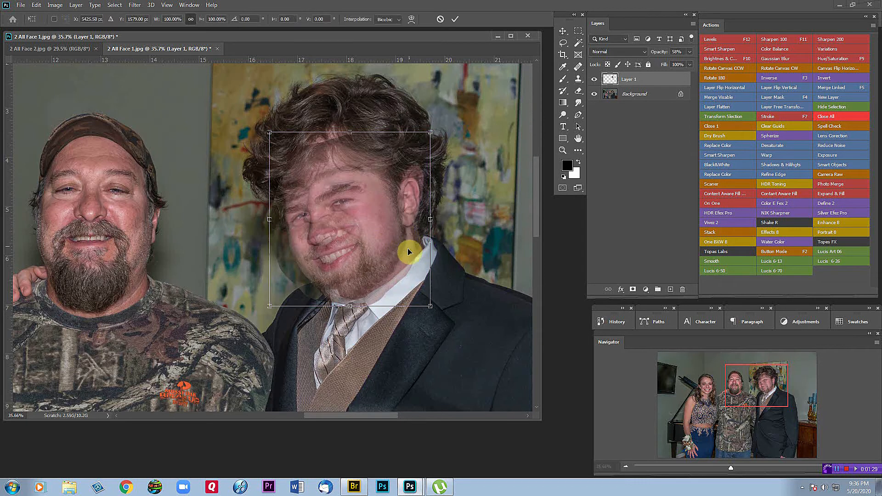
drag(449, 311, 447, 318)
mouse_move(393, 253)
mouse_down()
mouse_move(394, 289)
mouse_move(393, 266)
mouse_up()
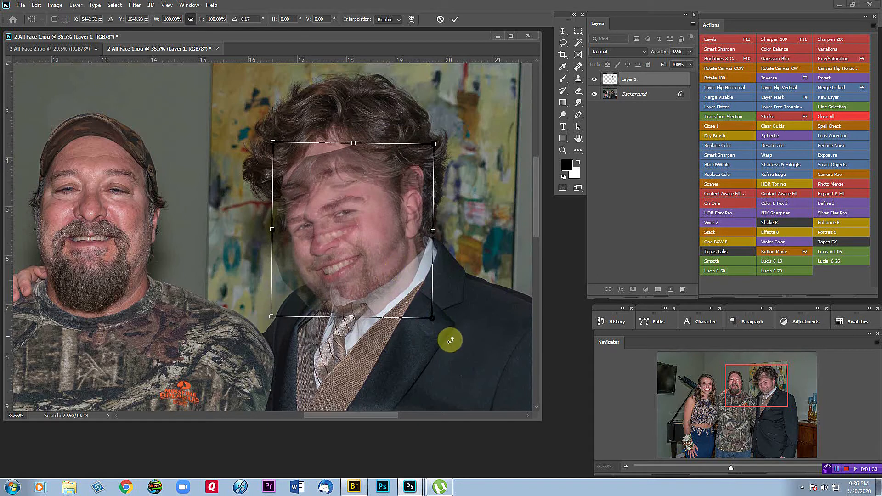
drag(443, 325, 431, 329)
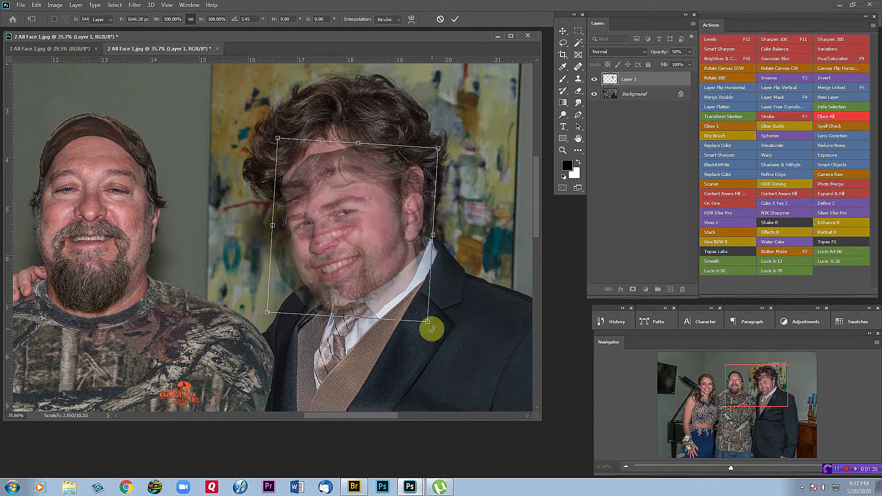
key(Return)
- Align the pasted face with the features beneath it and restore Layer 1's opacity to 100%
drag(338, 209, 336, 189)
scroll(324, 193, up, 2)
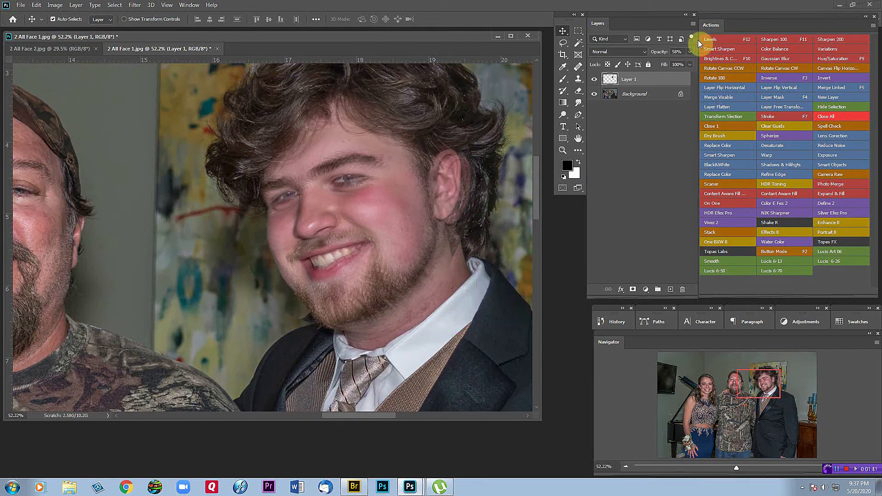
drag(701, 62, 720, 62)
click(596, 79)
click(595, 79)
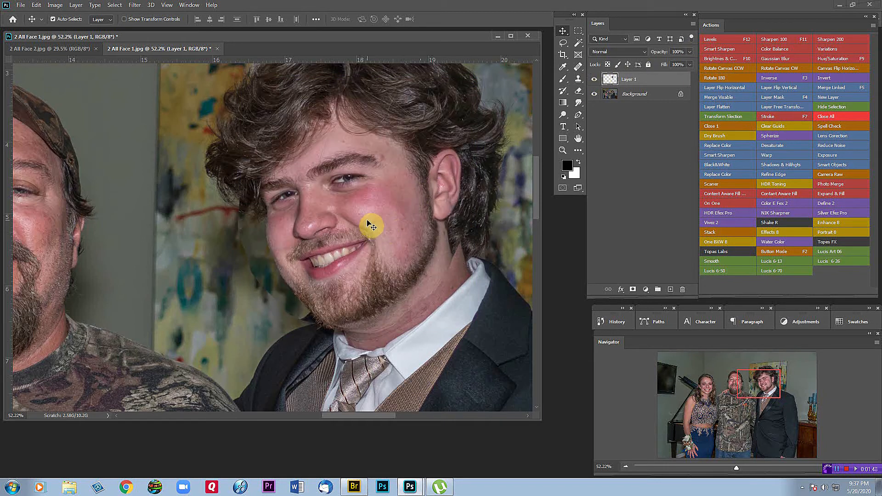
- Fine-tune the pasted face's position on the head, toggling Layer 1's visibility to compare it with the original
drag(370, 218, 375, 211)
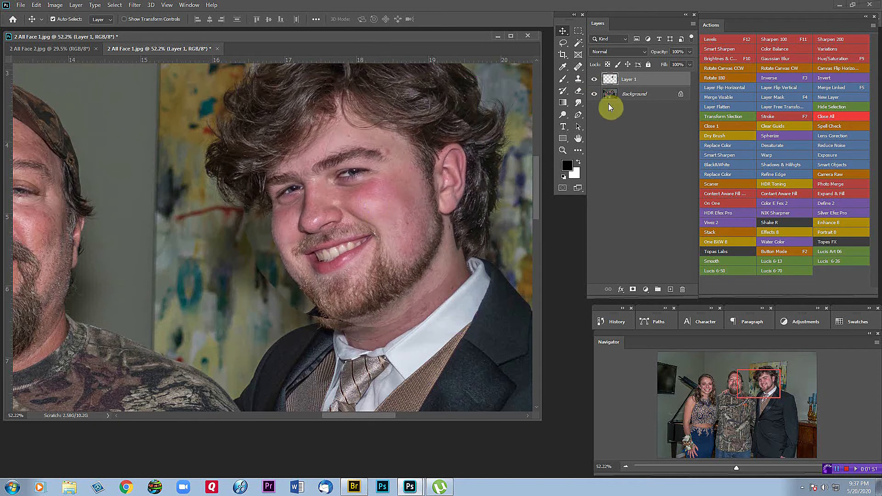
click(596, 79)
click(596, 79)
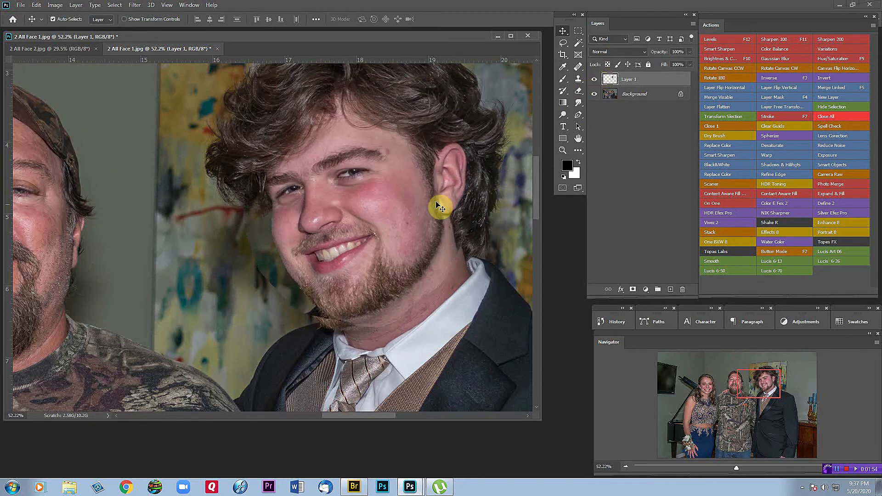
drag(366, 227, 366, 234)
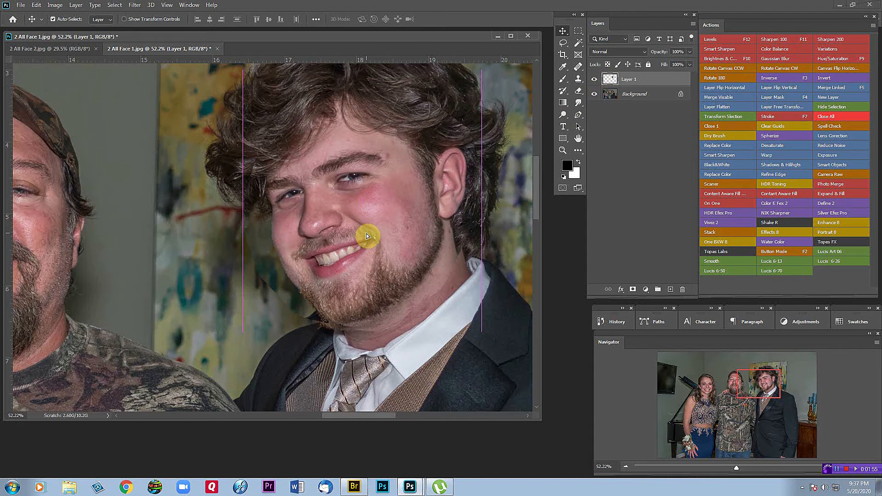
click(595, 79)
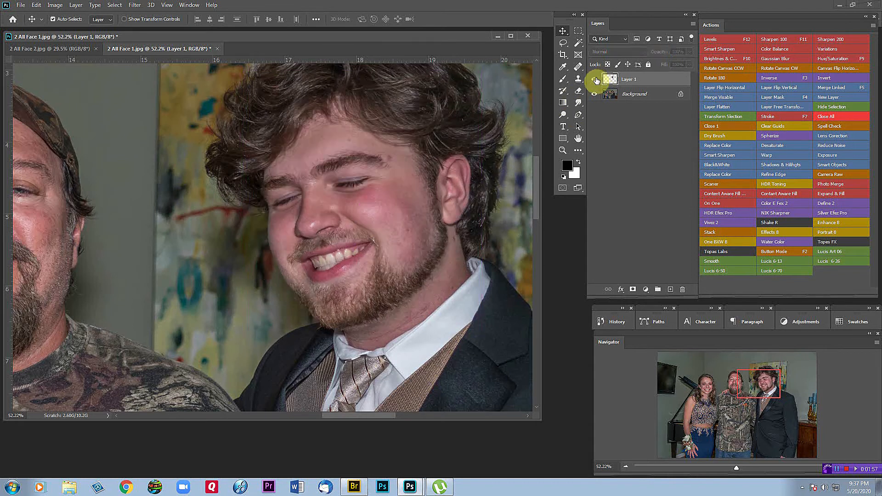
click(595, 80)
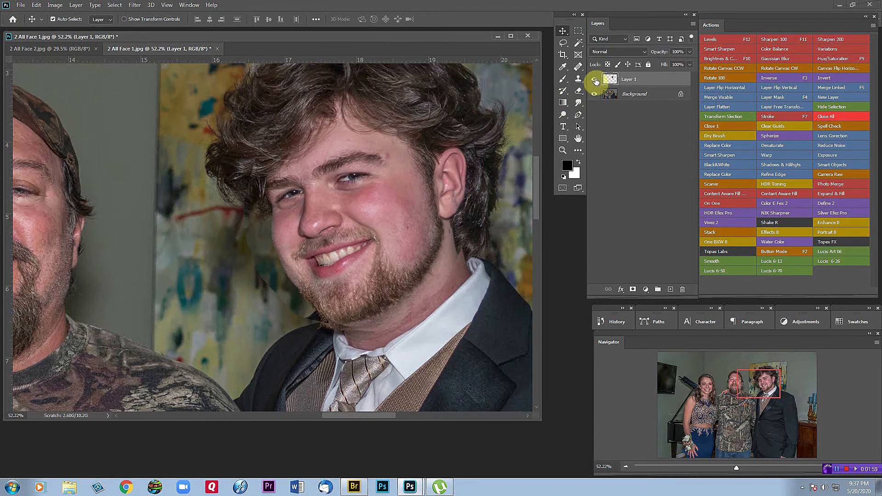
- Hide the Background layer and add a white, reveal-all layer mask to Layer 1
click(592, 94)
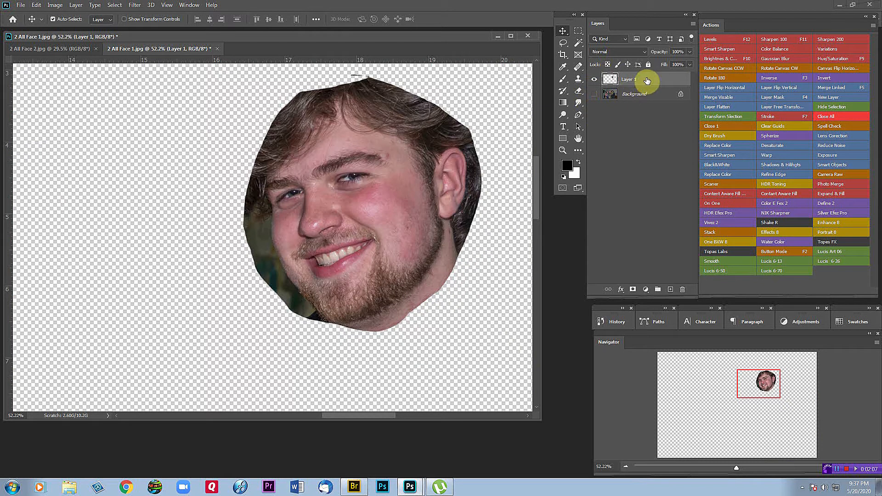
click(76, 5)
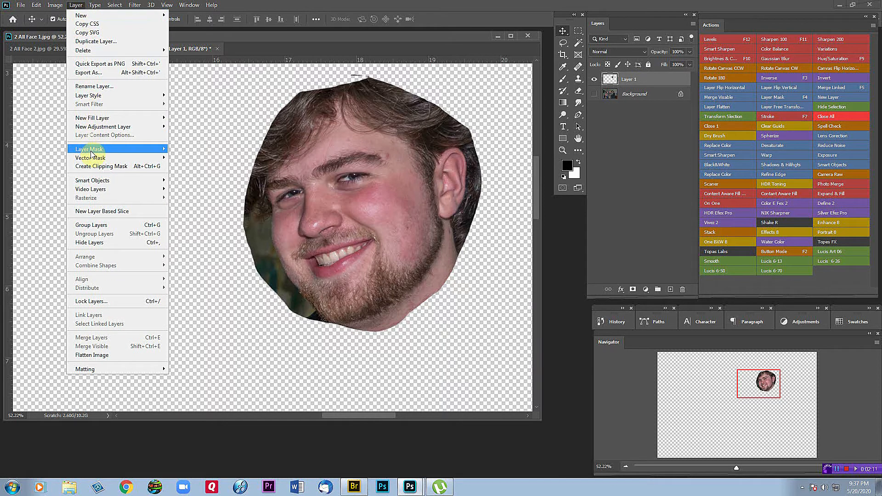
mouse_move(143, 150)
click(206, 149)
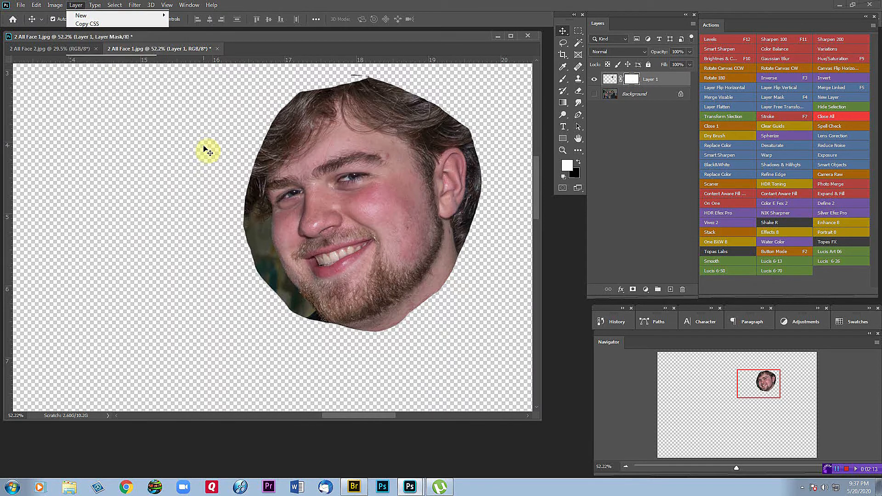
- Paint black on Layer 1's mask with a soft 175 px brush, keeping only the eyes, forehead and nose area
click(563, 81)
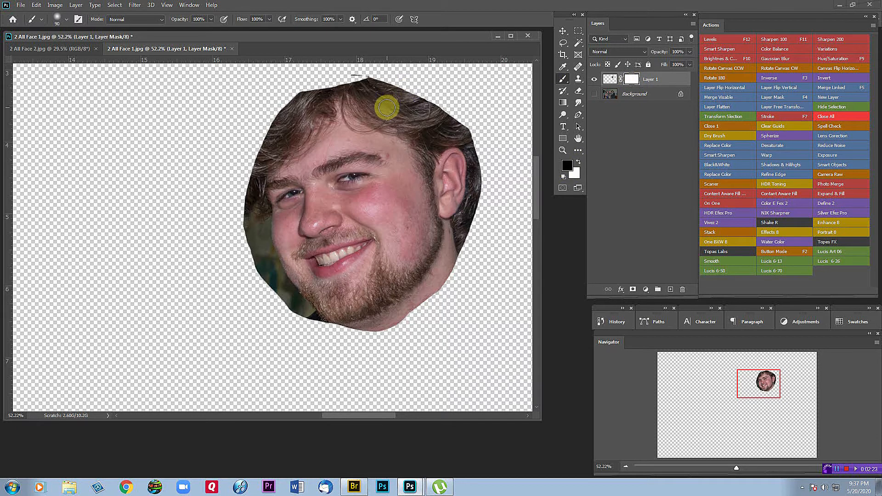
key(bracketright)
key(bracketright)
mouse_move(391, 84)
mouse_down()
mouse_move(301, 97)
mouse_move(275, 113)
mouse_move(247, 209)
mouse_move(263, 287)
mouse_move(296, 311)
mouse_move(365, 309)
mouse_move(428, 282)
mouse_move(466, 250)
mouse_move(374, 316)
mouse_move(319, 331)
mouse_move(366, 315)
mouse_move(437, 233)
mouse_move(457, 154)
mouse_move(429, 89)
mouse_move(385, 83)
mouse_move(457, 128)
mouse_move(477, 191)
mouse_move(411, 288)
mouse_move(359, 335)
mouse_move(382, 333)
mouse_move(439, 273)
mouse_move(469, 161)
mouse_move(468, 176)
mouse_move(409, 265)
mouse_move(349, 291)
mouse_move(208, 289)
mouse_move(193, 272)
mouse_move(319, 269)
mouse_move(378, 246)
mouse_move(446, 196)
mouse_move(321, 277)
mouse_move(213, 231)
mouse_move(258, 290)
mouse_move(326, 318)
mouse_move(498, 253)
mouse_move(469, 131)
mouse_move(439, 259)
mouse_up()
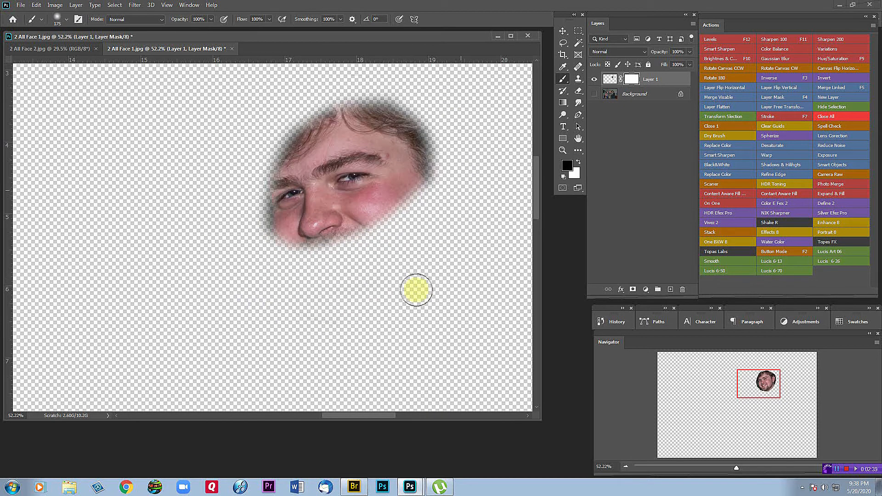
- Show the Background layer again and nudge the masked face slightly to match the head, toggling Layer 1 to compare
click(595, 93)
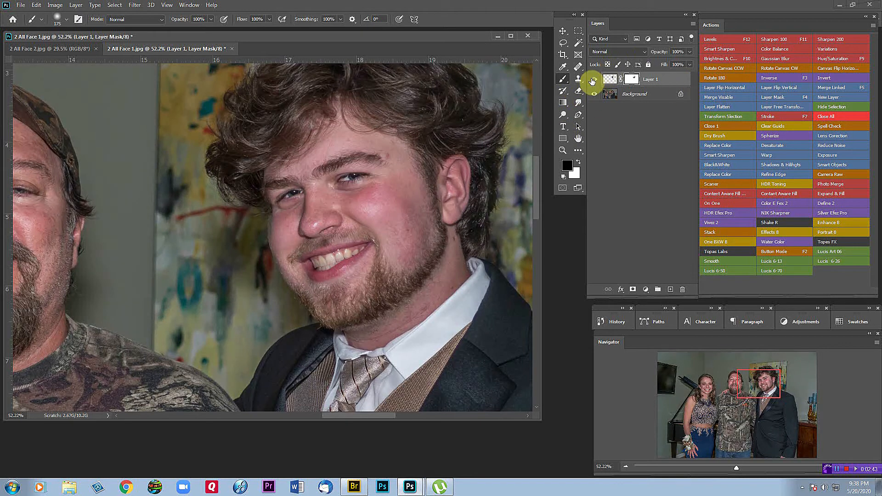
click(592, 80)
click(592, 80)
click(565, 34)
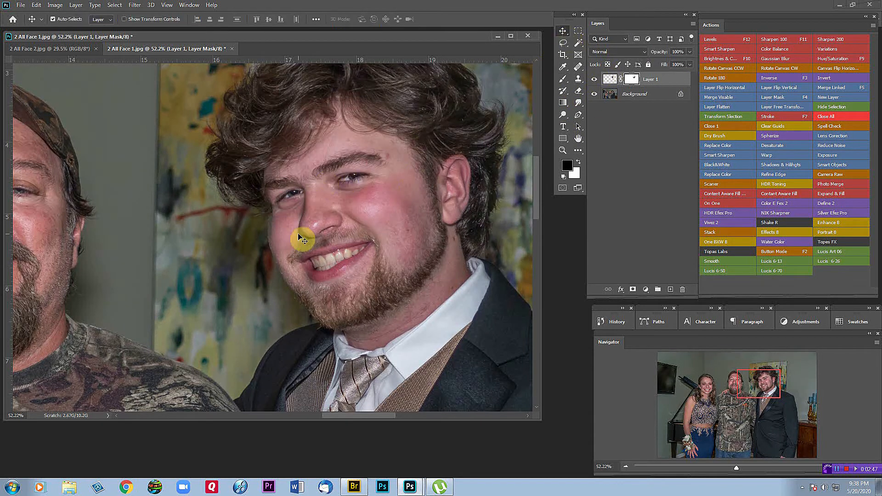
drag(298, 226, 293, 226)
scroll(305, 164, down, 3)
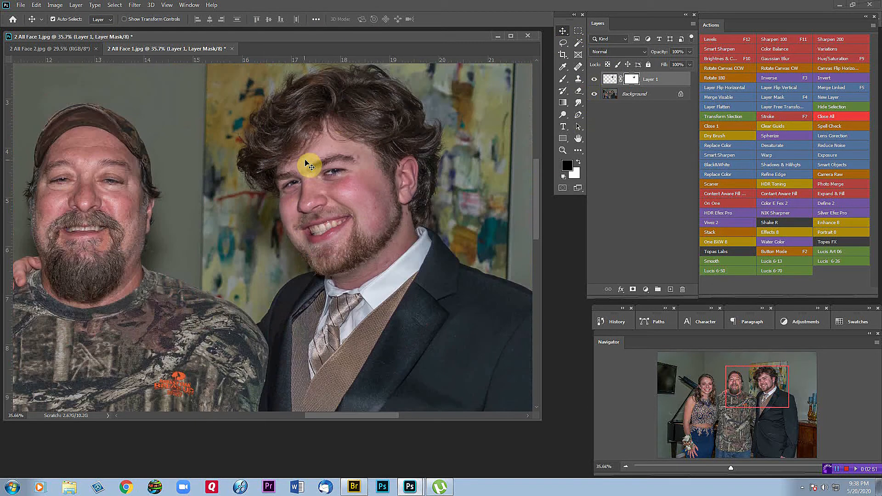
click(593, 80)
click(593, 80)
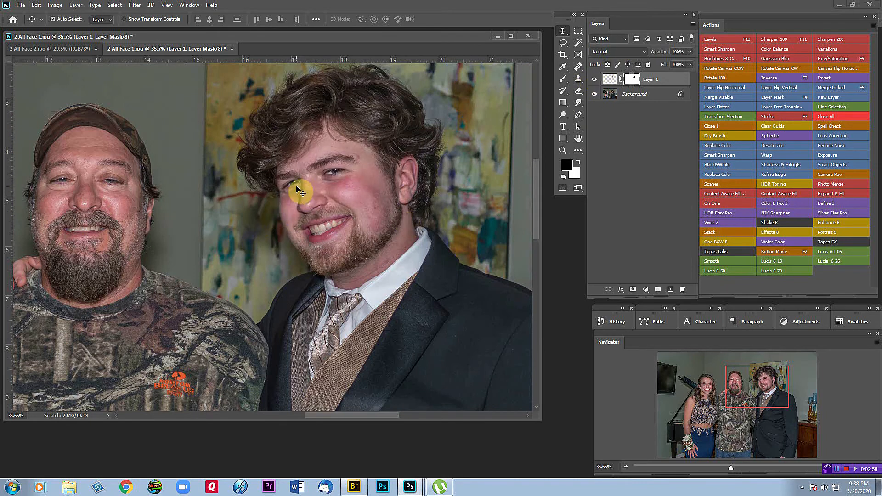
- Target Layer 1's image instead of its mask and toggle the layer's visibility to compare the new face with the original
click(593, 81)
click(593, 80)
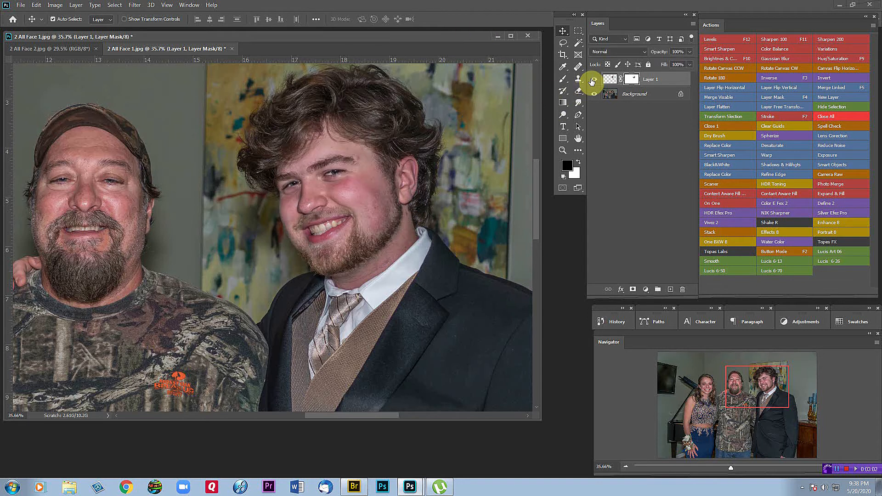
click(609, 79)
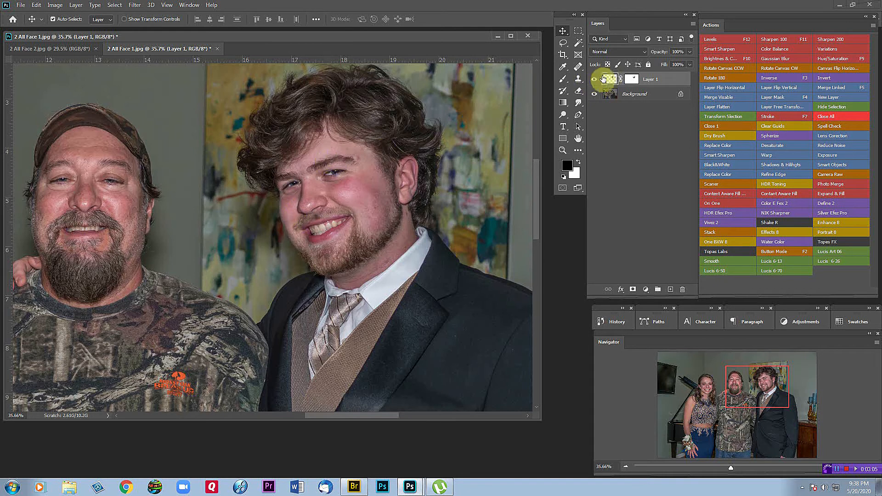
click(578, 79)
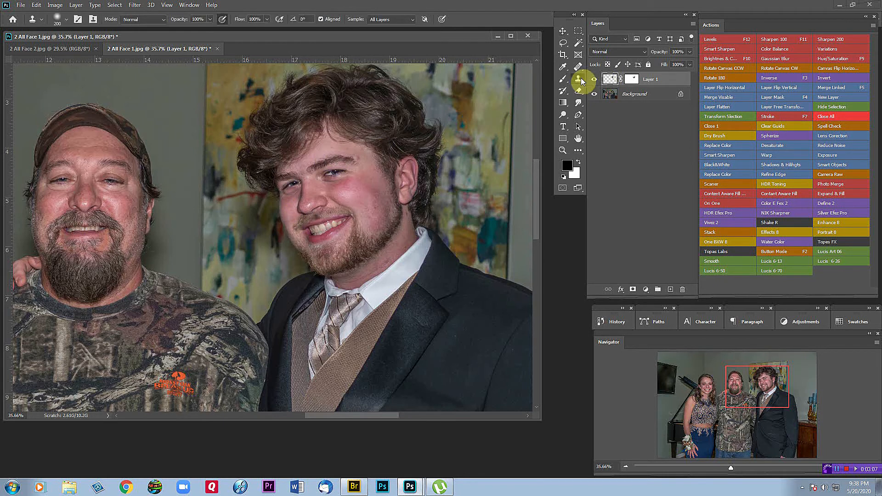
click(596, 80)
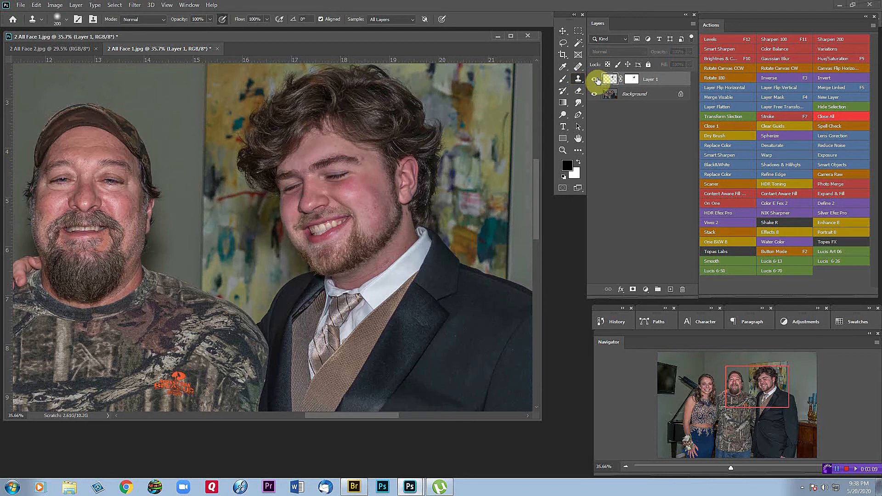
click(596, 80)
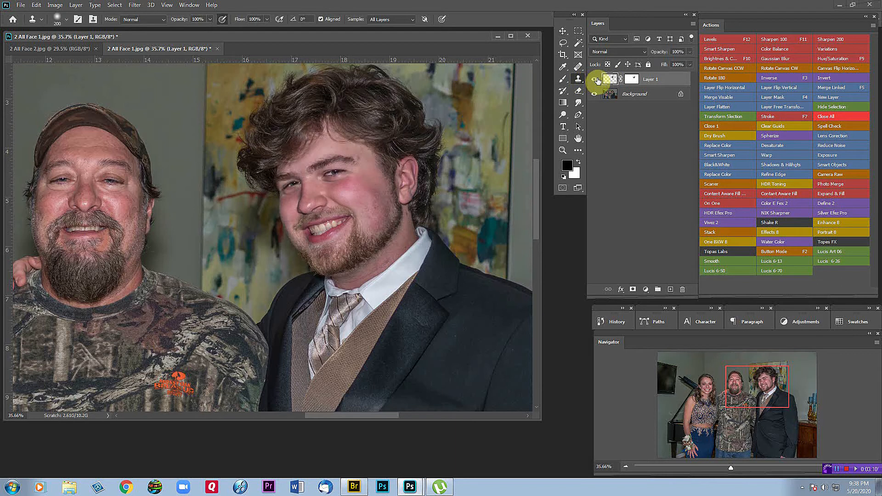
- Darken the pasted face with a Levels adjustment, setting the midtones to about 0.87, and toggle Layer 1 to compare
click(560, 81)
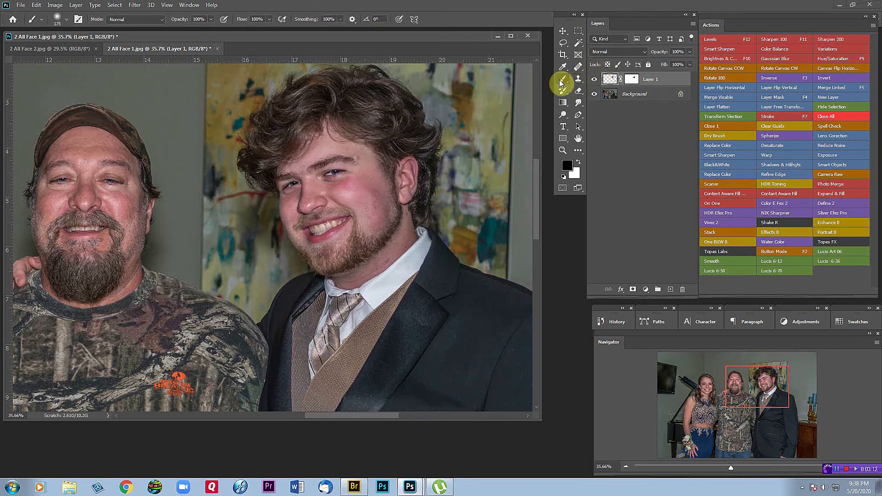
click(55, 6)
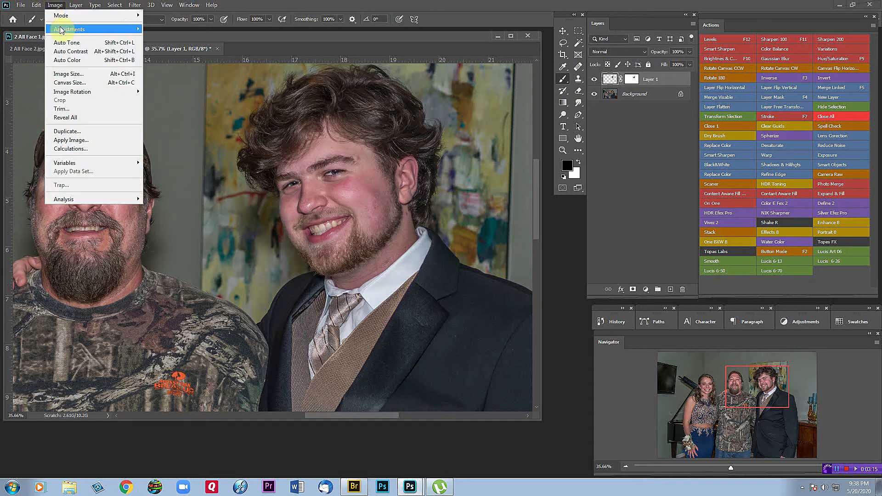
mouse_move(61, 30)
click(151, 37)
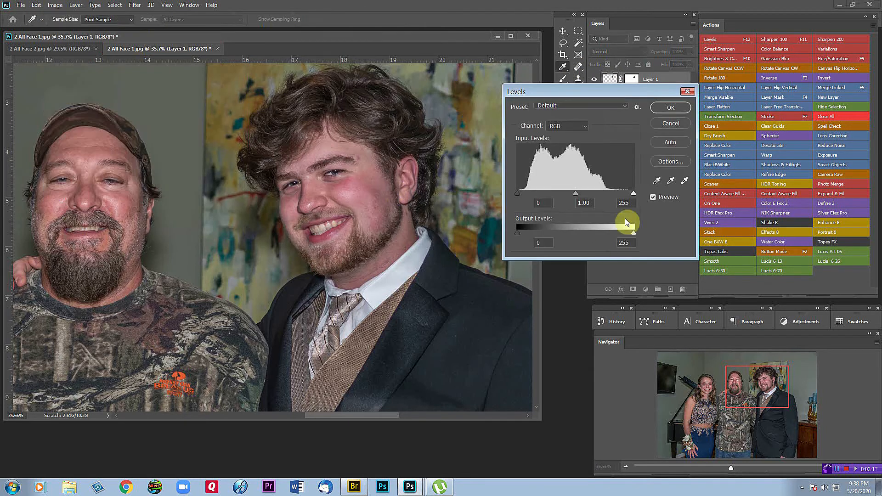
drag(577, 191, 575, 192)
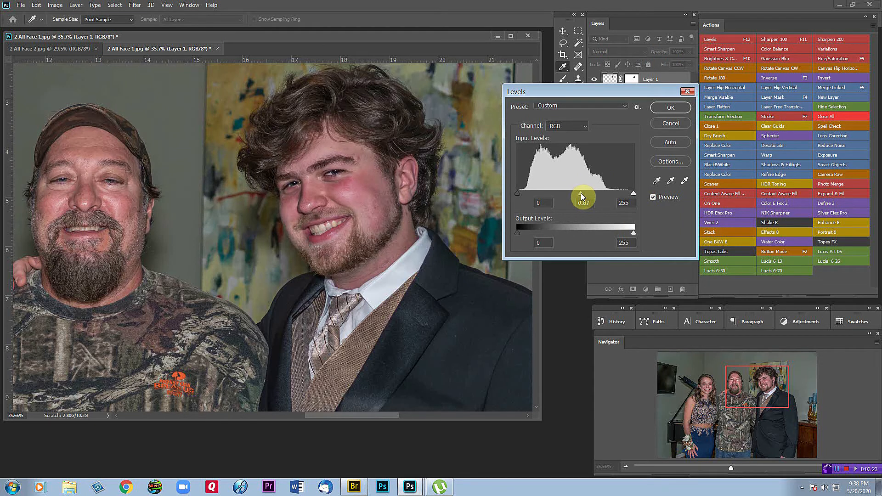
click(678, 112)
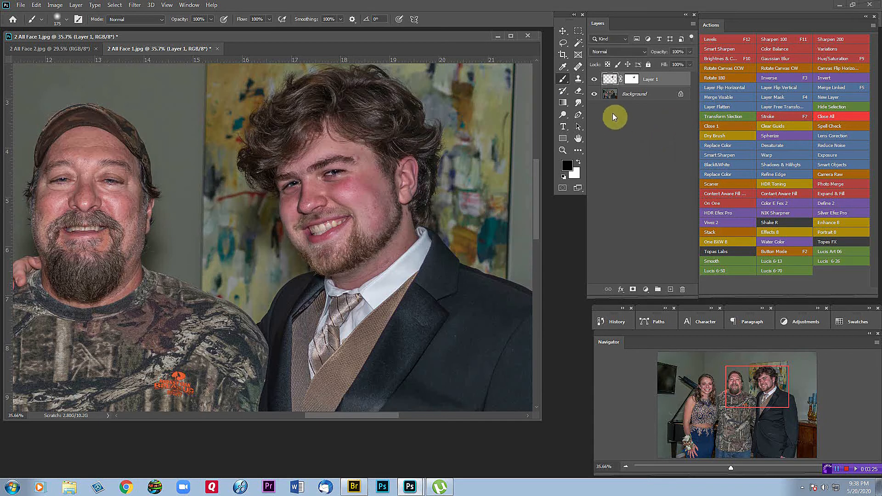
click(594, 79)
click(594, 79)
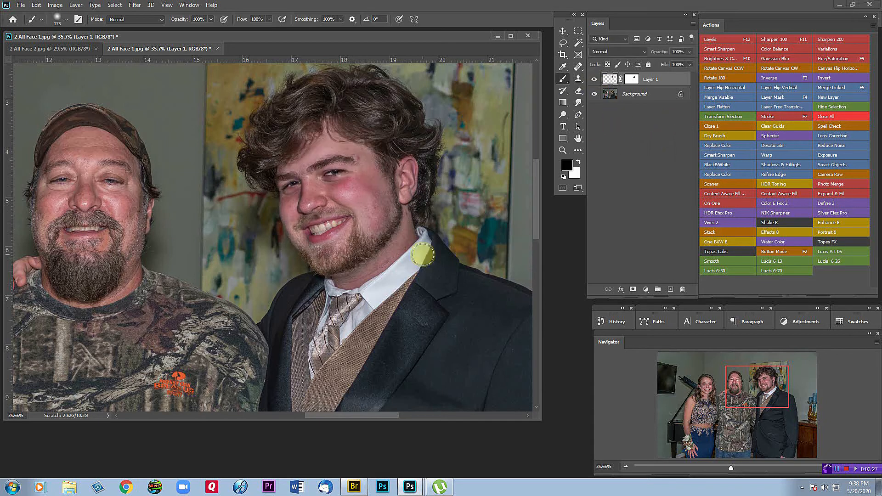
- Review the blended face in the whole group photo, then close the All Face photos without saving changes
scroll(285, 206, down, 3)
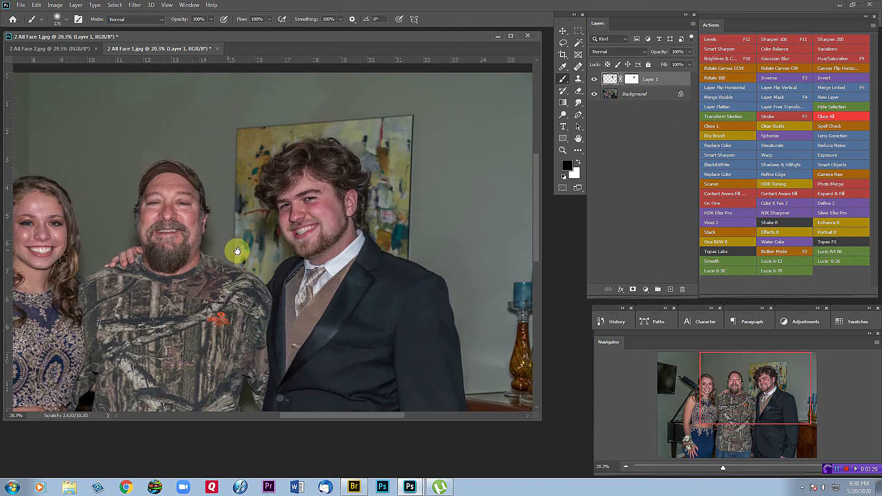
scroll(276, 255, down, 2)
drag(270, 268, 292, 209)
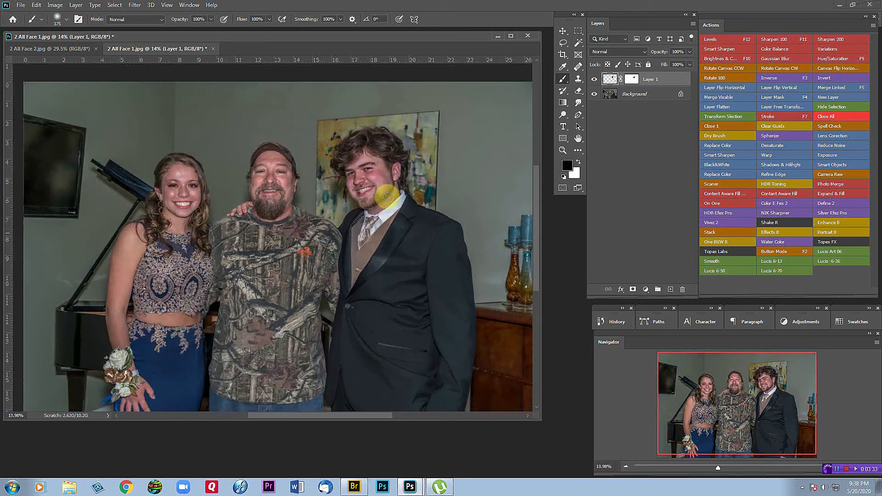
scroll(386, 174, up, 5)
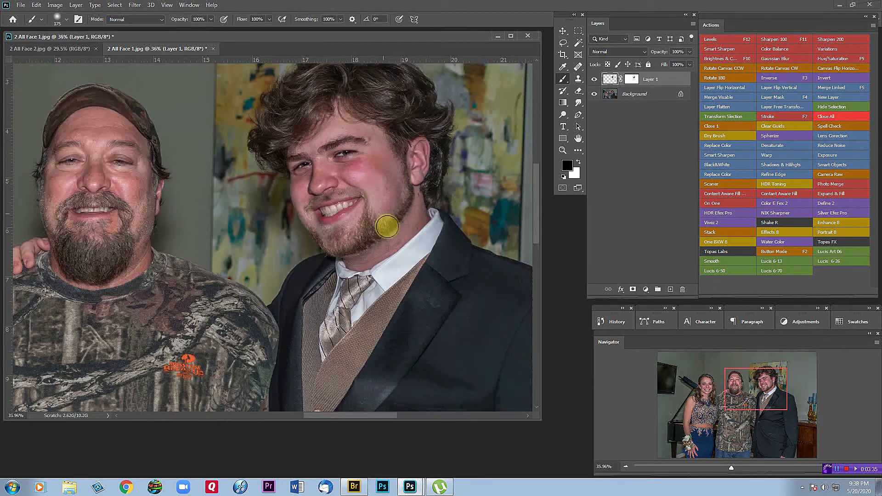
click(531, 33)
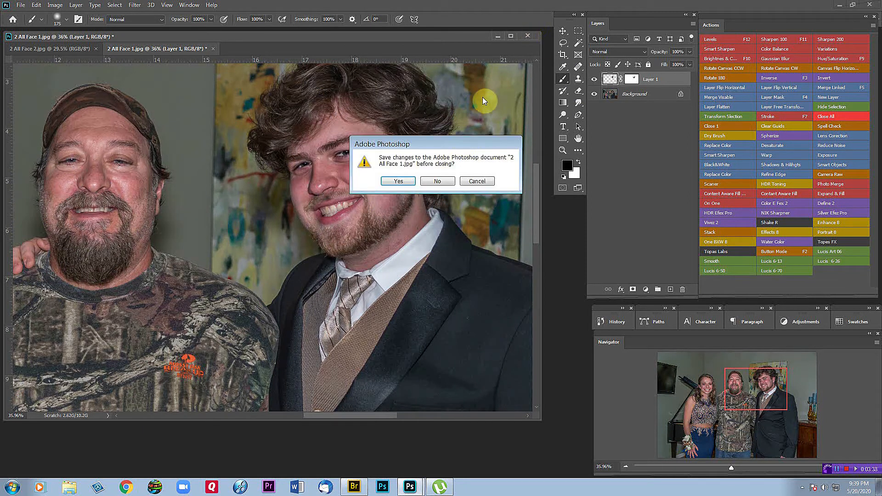
click(449, 180)
- Switch to Bridge and open 3 Differant Size 2.jpg and 3 Differant Size 1.jpg together in Photoshop
click(353, 486)
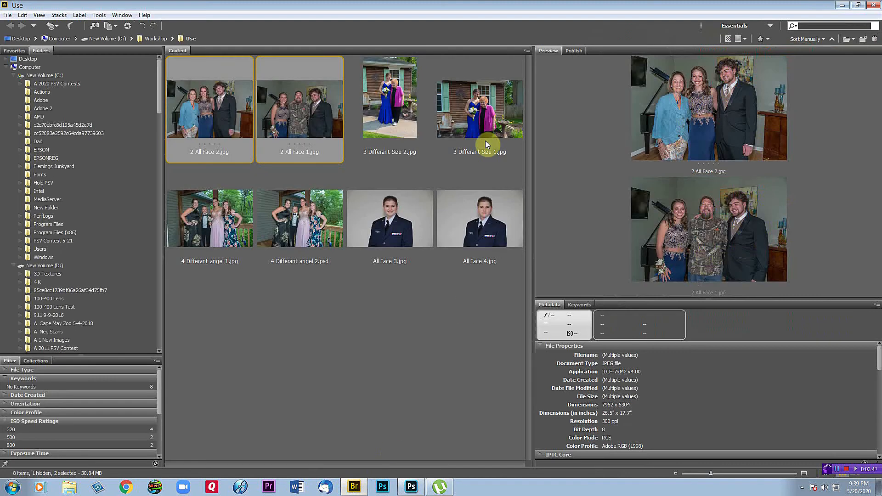
click(385, 104)
shift+click(471, 121)
double_click(470, 122)
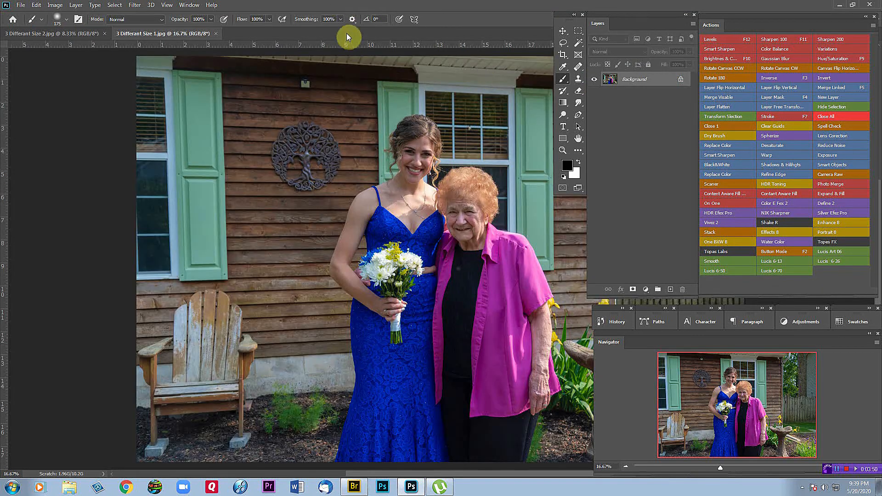
- Undock the two opened photos into a floating document window and enlarge it
key(ctrl+minus)
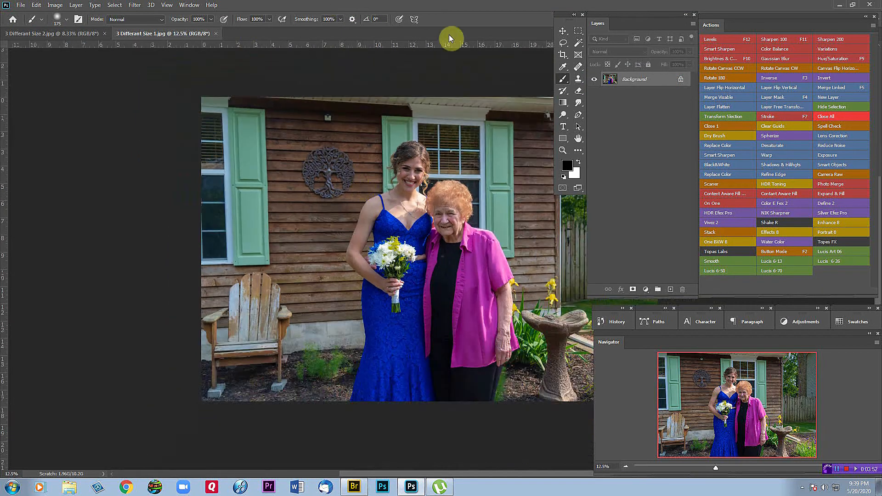
drag(442, 36, 390, 48)
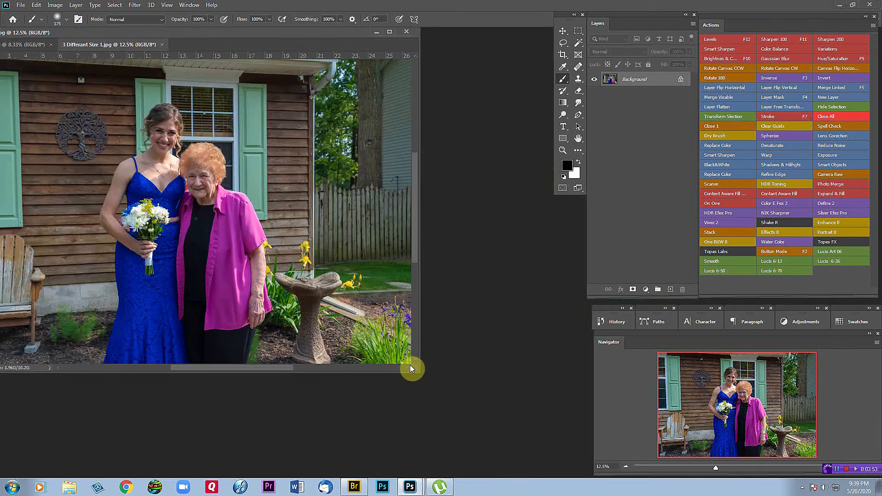
drag(410, 365, 526, 426)
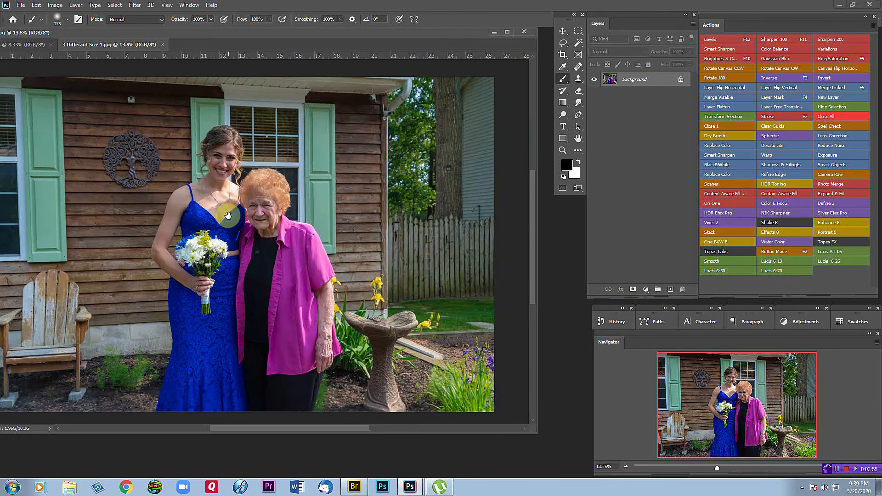
- Lasso the older woman's open eyes and lower forehead in 3 Differant Size 1.jpg and copy the selection
scroll(230, 215, up, 5)
scroll(248, 207, up, 2)
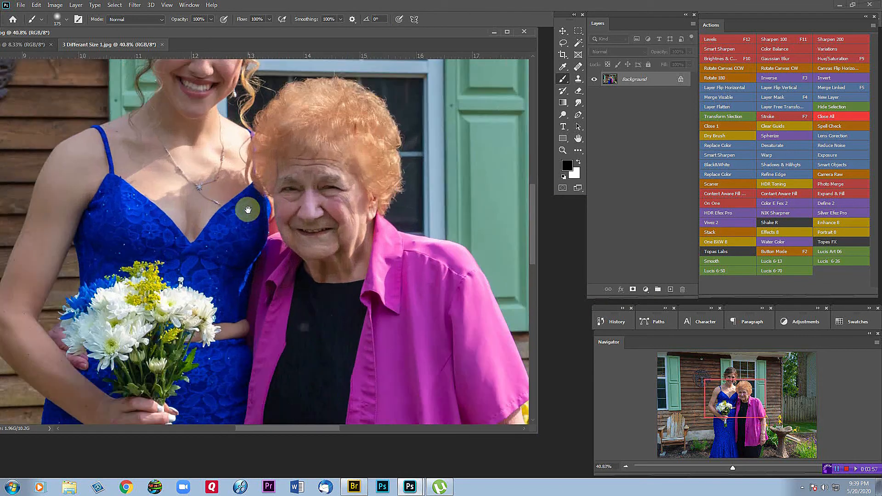
click(565, 43)
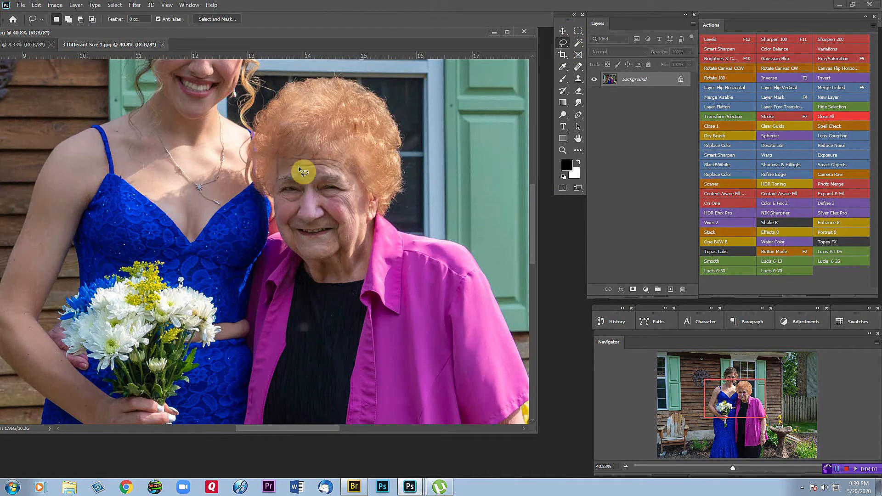
mouse_move(278, 159)
mouse_down()
mouse_move(354, 164)
mouse_move(358, 195)
mouse_move(333, 208)
mouse_move(267, 206)
mouse_move(260, 189)
mouse_move(282, 161)
mouse_up()
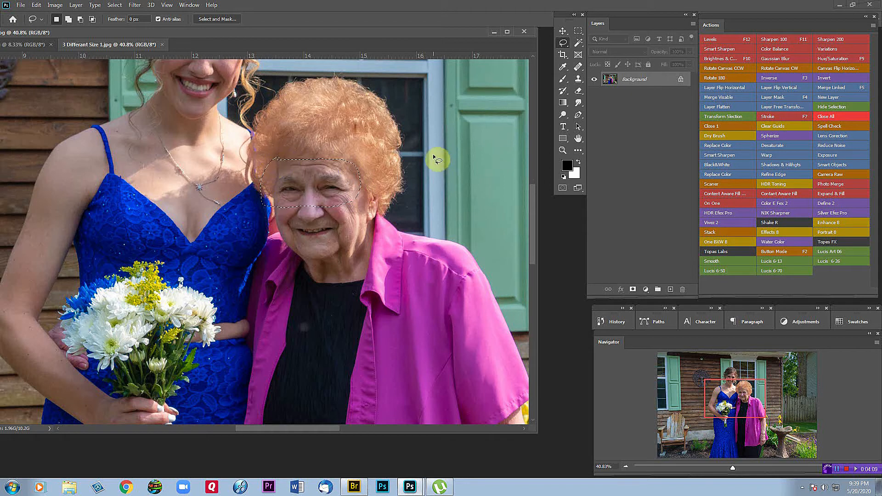
- Paste the copied eyes into 3 Differant Size 2.jpg and move them beside the older woman's face
click(25, 42)
scroll(245, 180, up, 13)
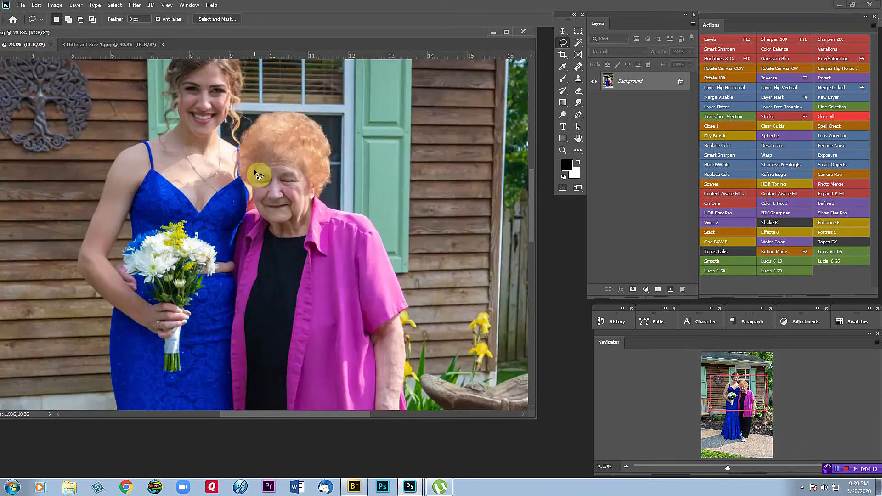
scroll(255, 173, up, 4)
key(ctrl+v)
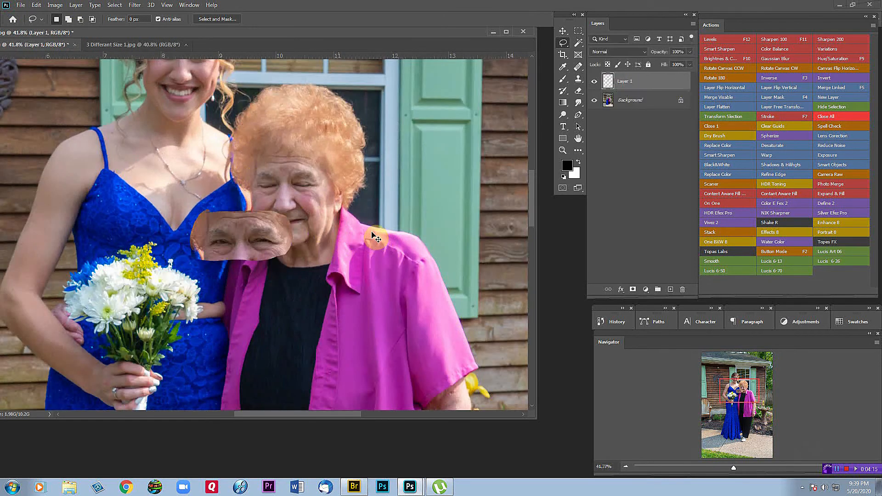
key(v)
drag(260, 237, 401, 177)
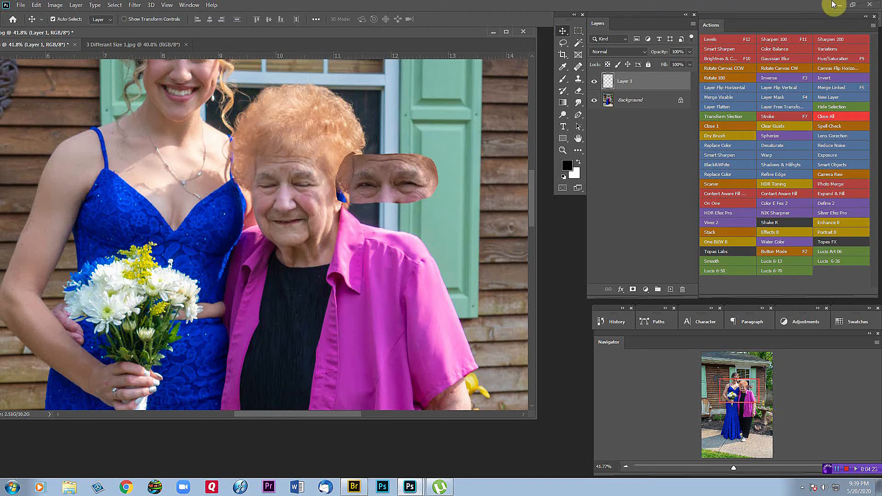
- Scale the pasted eye patch down with Free Transform to match her head, placing it over her forehead
key(ctrl+t)
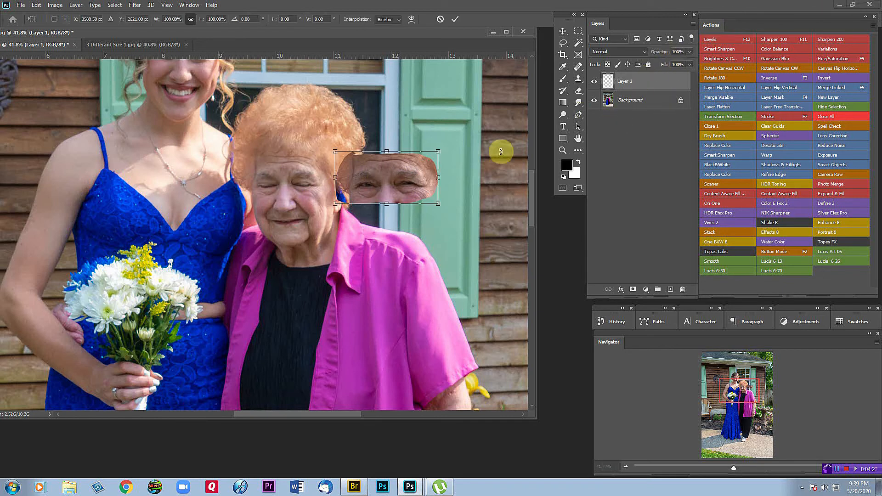
drag(437, 150, 330, 129)
drag(290, 154, 288, 155)
key(Return)
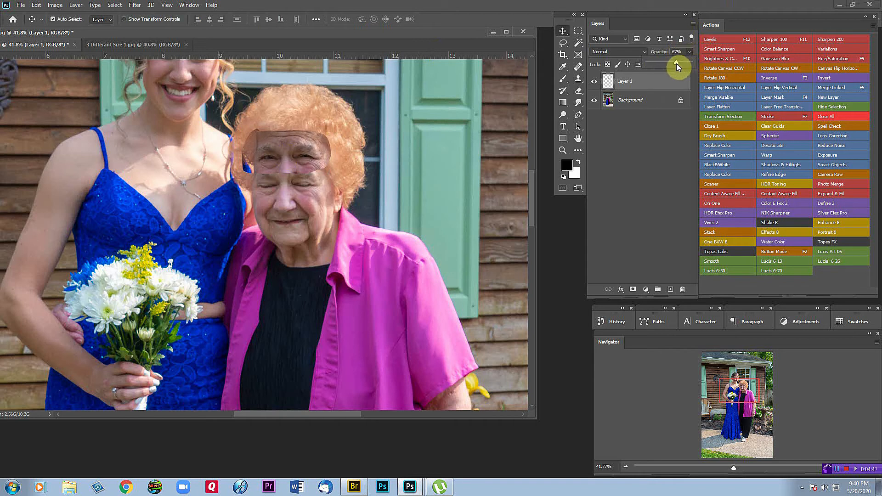
- Lower Layer 1's opacity to 58% and align the open eyes over the closed eyes beneath
drag(679, 63, 674, 64)
drag(320, 153, 305, 193)
scroll(283, 187, up, 5)
scroll(317, 194, down, 1)
scroll(319, 193, down, 2)
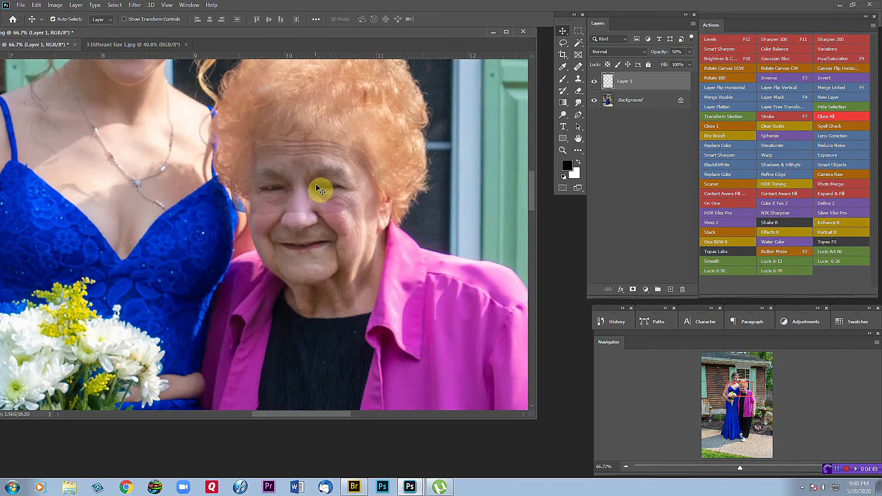
- Restore Layer 1's opacity to 100% and check how the eye patch fits the face
click(690, 51)
drag(680, 62, 718, 60)
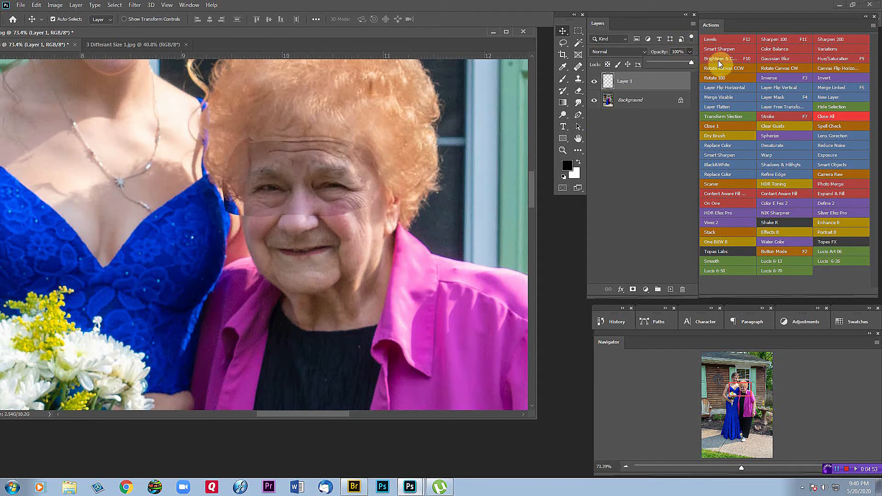
scroll(379, 220, down, 2)
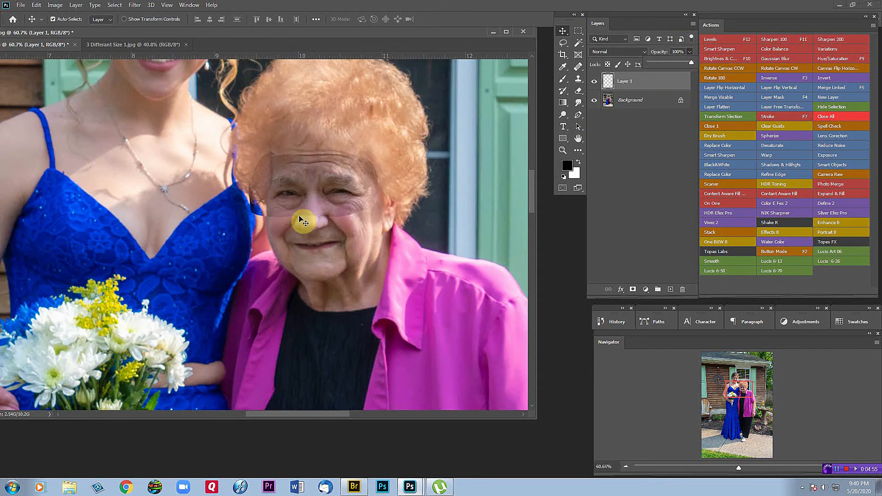
- Hide the Background layer and add a reveal-all layer mask to Layer 1, choosing the Brush for painting on it
click(594, 100)
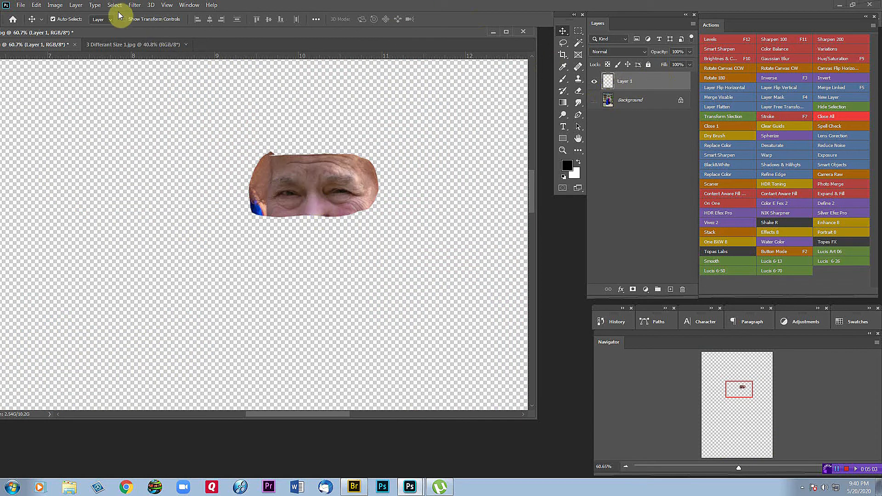
click(77, 6)
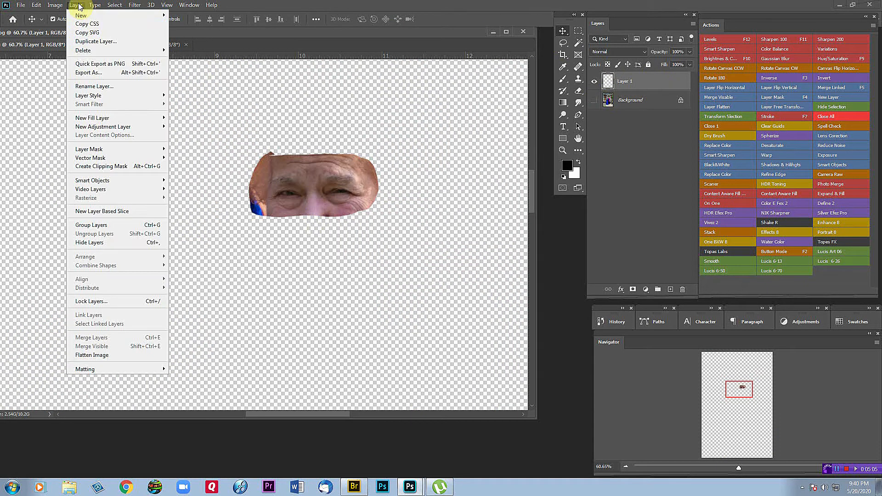
mouse_move(124, 149)
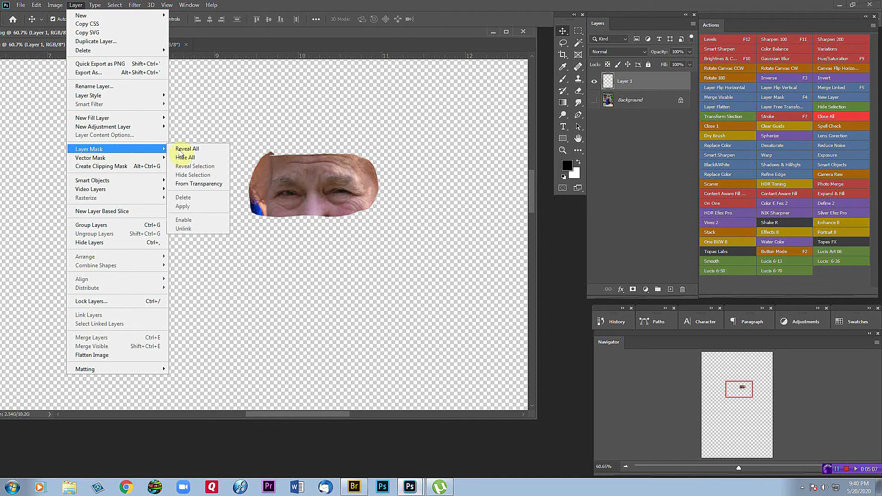
click(181, 149)
click(564, 82)
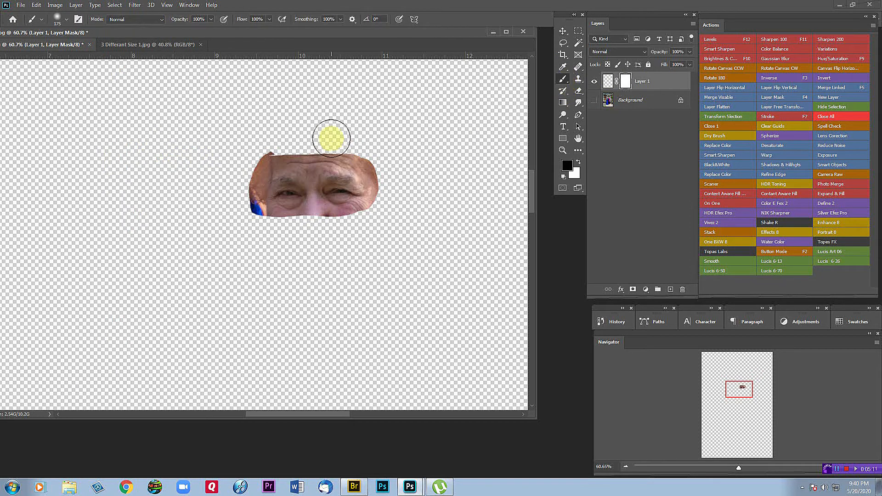
- Paint Layer 1's mask with a soft brush to hide the patch's hard edges, and restore a bit beside the eye on the blue-dress side
mouse_move(326, 139)
mouse_down()
mouse_move(298, 156)
mouse_move(276, 151)
mouse_move(350, 148)
mouse_move(375, 158)
mouse_move(383, 186)
mouse_move(375, 206)
mouse_move(349, 220)
mouse_move(263, 218)
mouse_move(254, 188)
mouse_move(266, 148)
mouse_move(242, 226)
mouse_up()
mouse_move(253, 159)
mouse_down()
mouse_move(301, 149)
mouse_move(287, 154)
mouse_move(252, 218)
mouse_up()
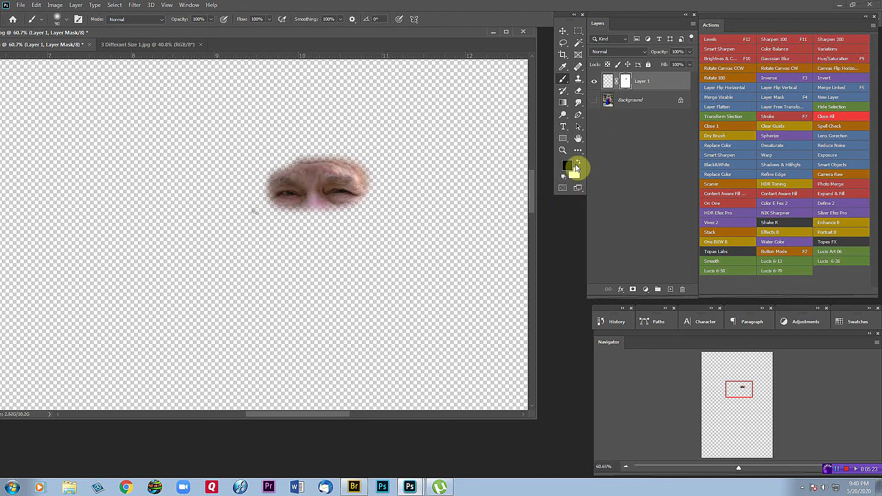
click(577, 161)
mouse_move(277, 201)
mouse_down()
mouse_move(356, 181)
mouse_move(353, 196)
mouse_move(243, 206)
mouse_move(348, 206)
mouse_move(292, 218)
mouse_move(236, 206)
mouse_up()
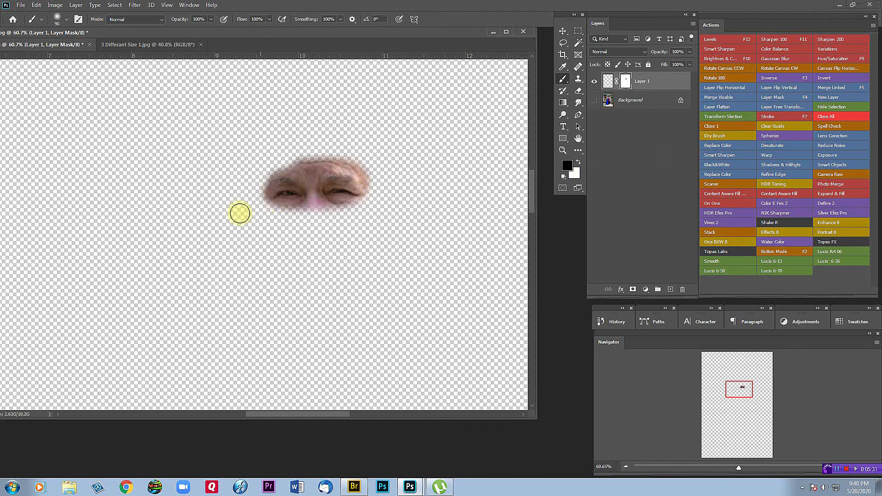
- Show the Background layer again and toggle Layer 1's visibility to compare the open and closed eyes
click(595, 100)
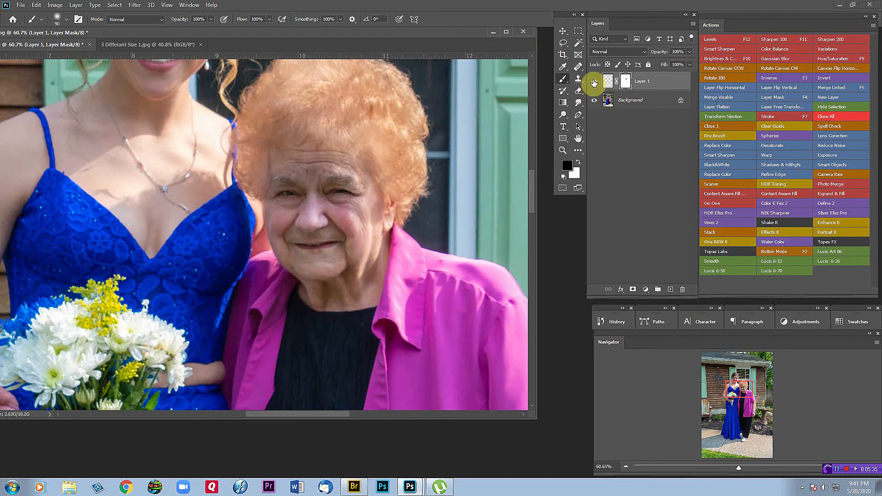
click(594, 81)
click(594, 81)
click(594, 82)
click(594, 81)
- Lower Layer 1's opacity to 49%, nudge the eye patch into alignment with the face, and restore the opacity to 100%
click(690, 52)
drag(671, 66, 669, 67)
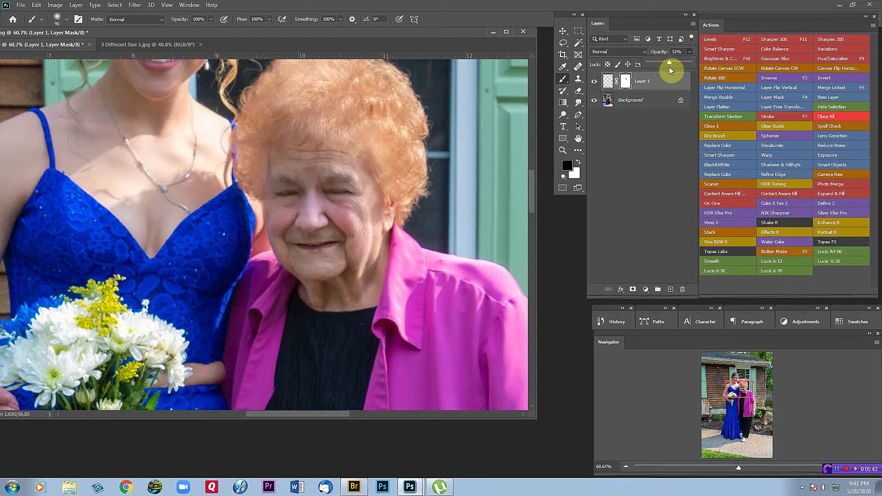
scroll(391, 194, up, 2)
click(563, 31)
drag(352, 193, 347, 189)
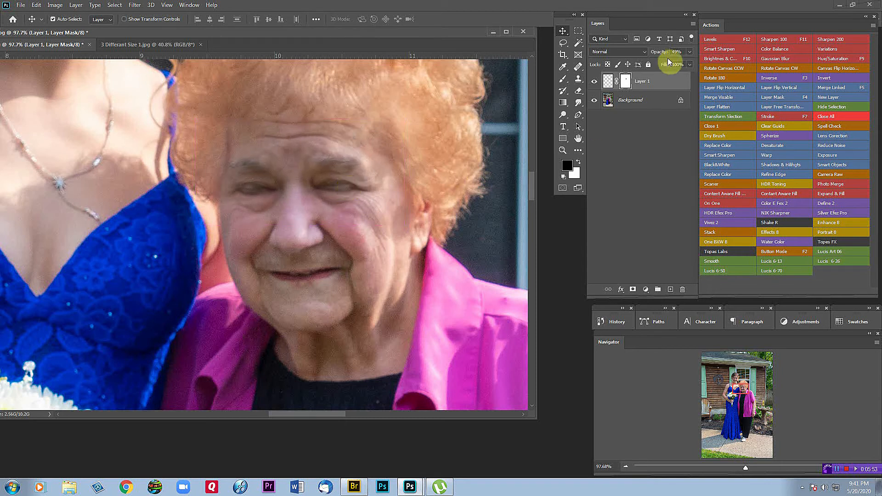
drag(671, 62, 734, 65)
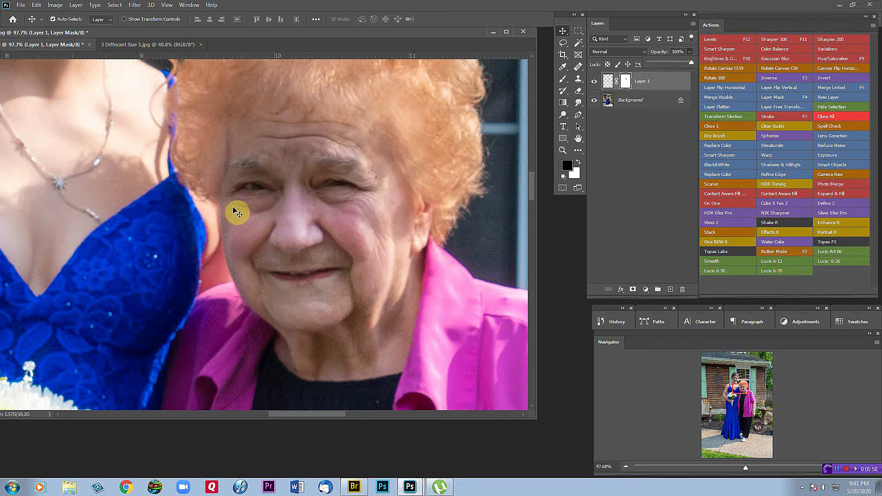
- Brighten Layer 1's eye patch with a Levels adjustment, setting the midtone input to 1.19
click(607, 82)
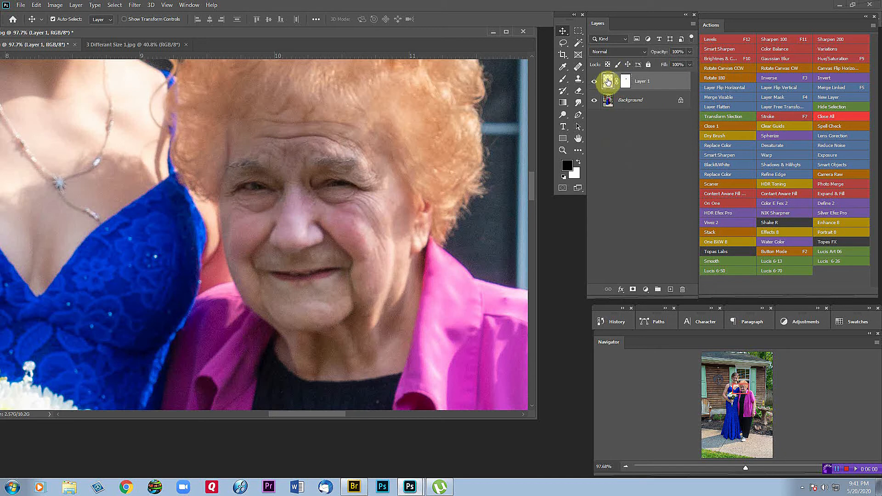
click(54, 5)
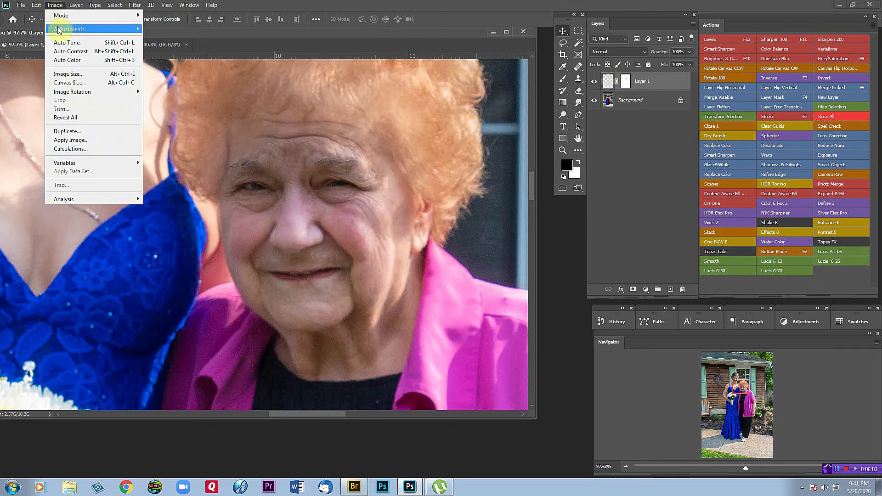
mouse_move(115, 28)
click(157, 38)
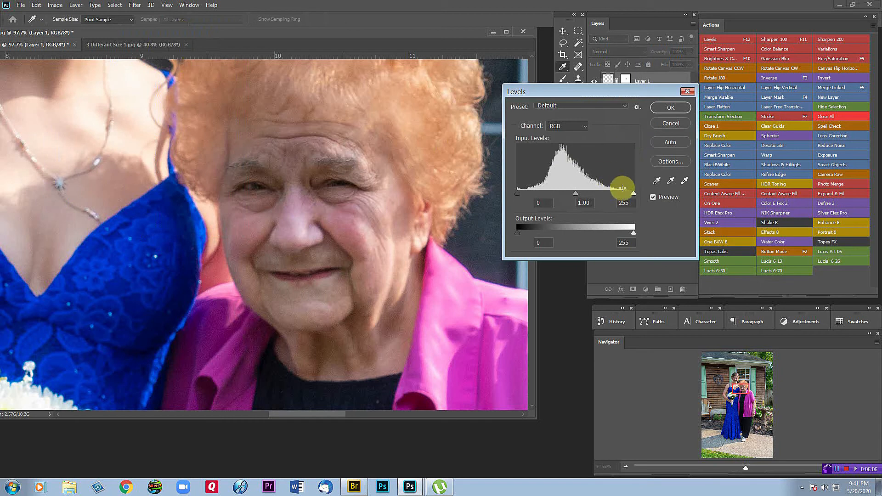
drag(574, 193, 573, 193)
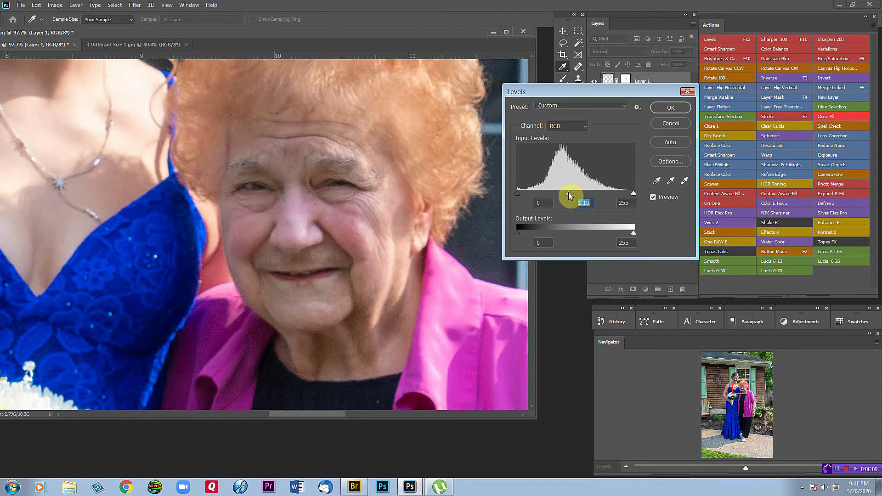
click(670, 108)
- Examine the blended eyes at several magnifications, toggling Layer 1's visibility to compare before and after
scroll(427, 196, down, 1)
scroll(427, 195, down, 3)
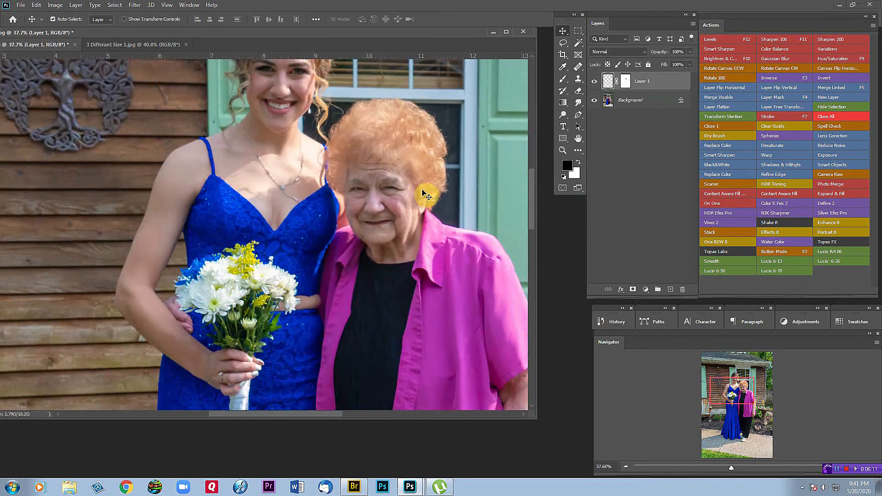
drag(374, 182, 343, 213)
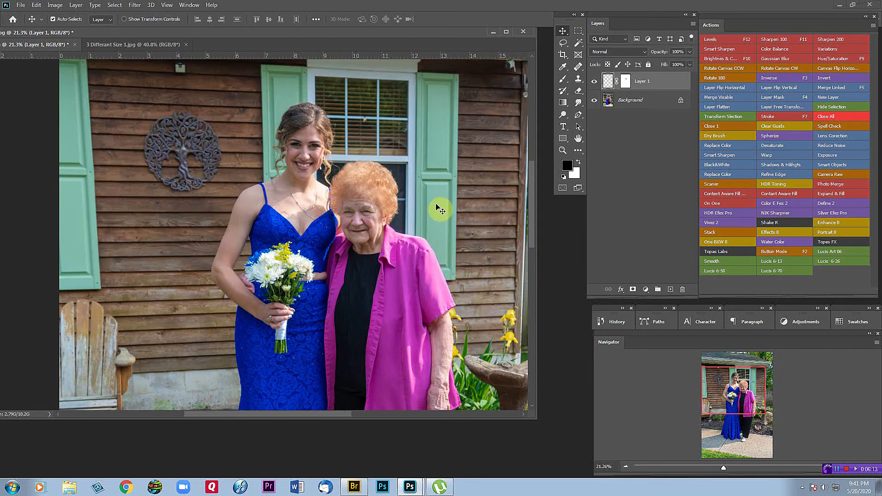
scroll(381, 203, up, 2)
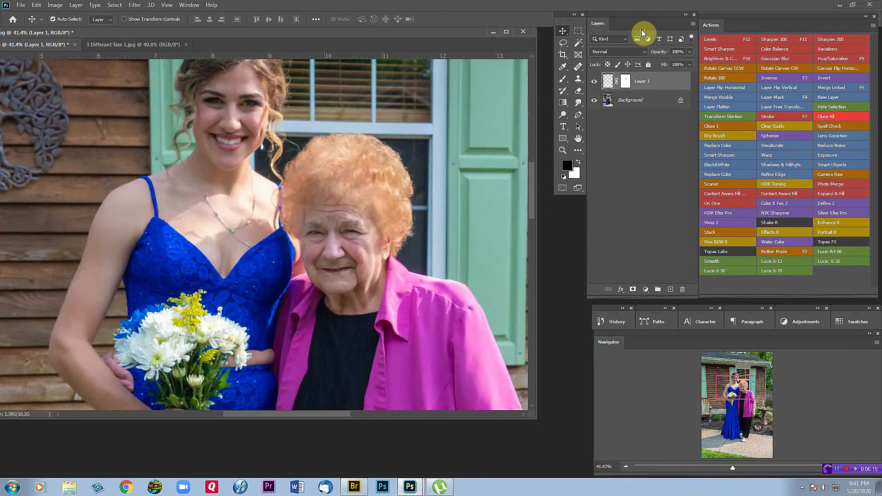
click(594, 82)
click(593, 82)
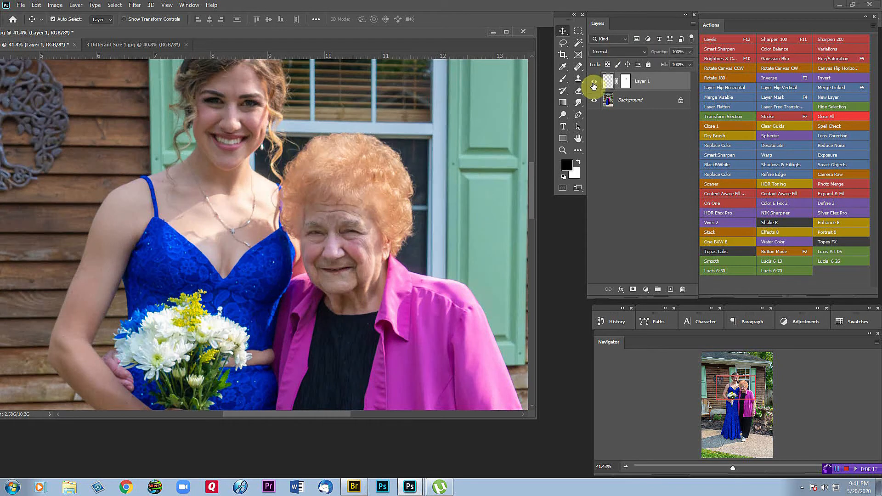
scroll(330, 240, up, 2)
scroll(329, 237, down, 4)
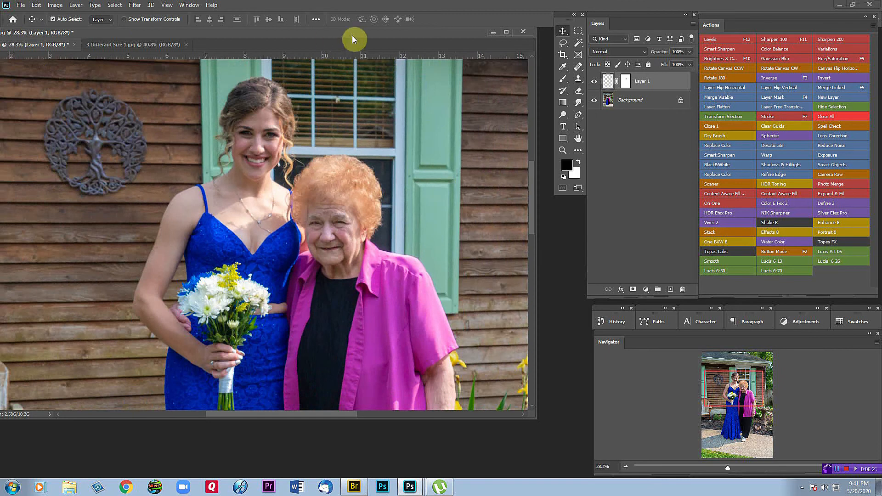
- Close the Differant Size photos without saving and open 4 Differant angel 1.jpg and 4 Differant angel 2.psd from Bridge
click(521, 32)
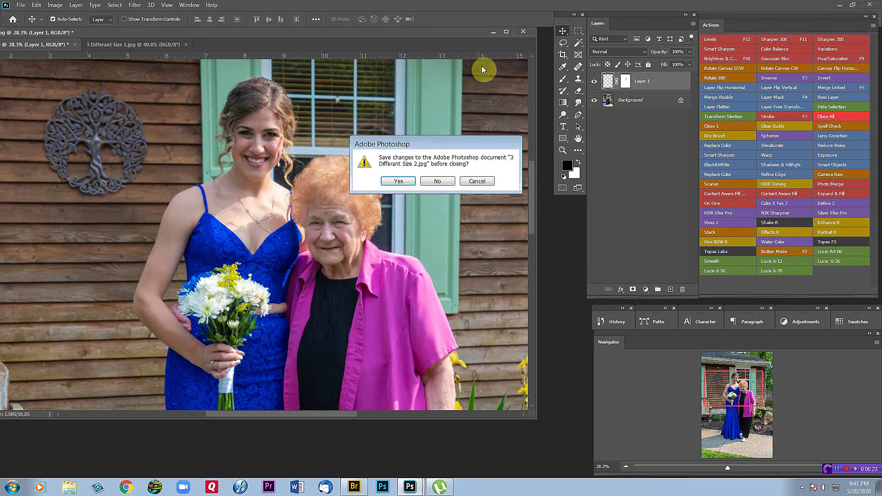
click(437, 182)
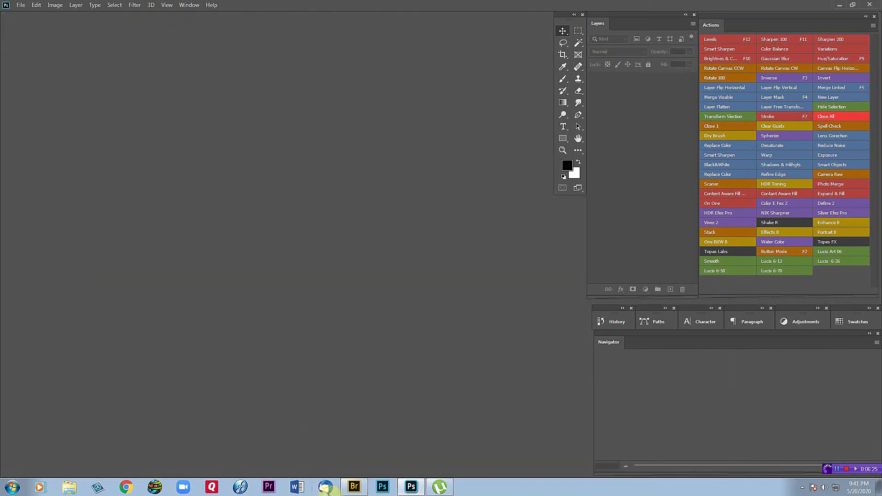
click(354, 487)
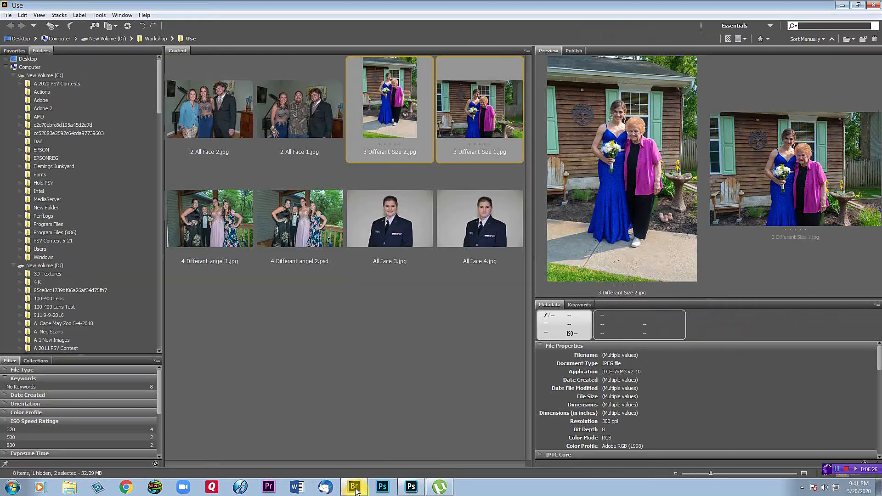
click(201, 215)
ctrl+click(298, 226)
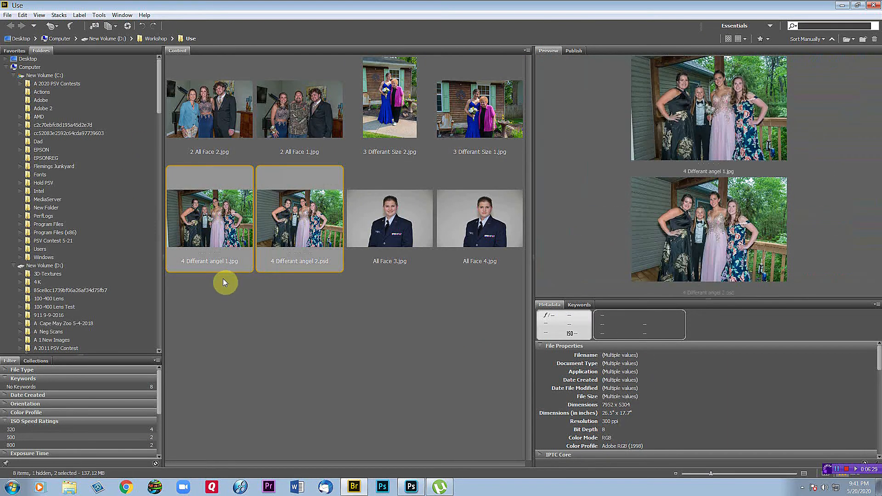
key(Return)
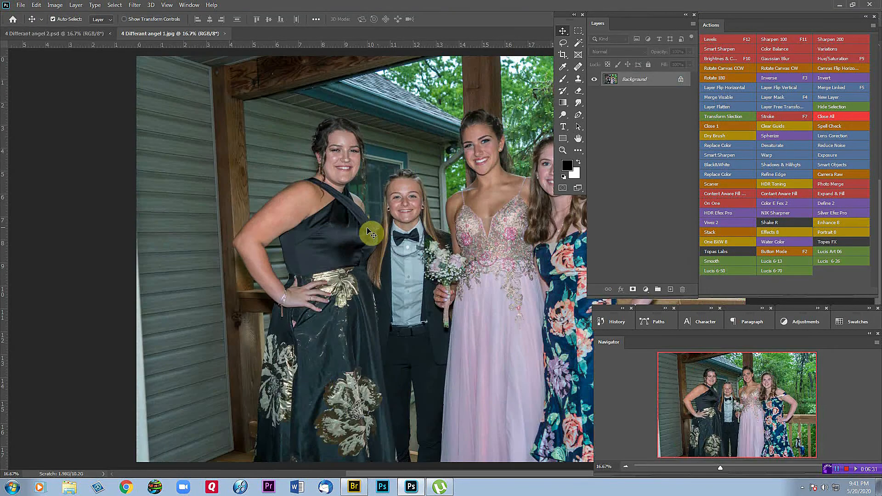
- Compare the faces and head angles in 4 Differant angel 1.jpg and 4 Differant angel 2.psd
drag(486, 272, 357, 115)
drag(411, 141, 392, 340)
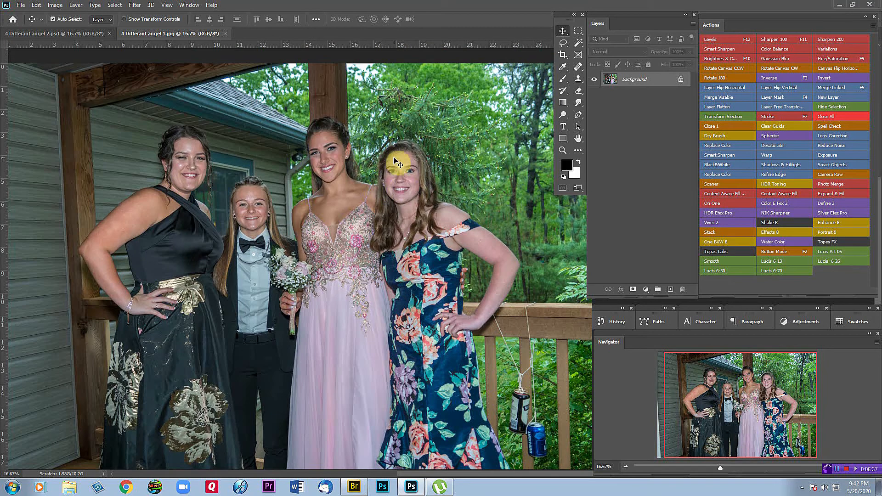
click(82, 29)
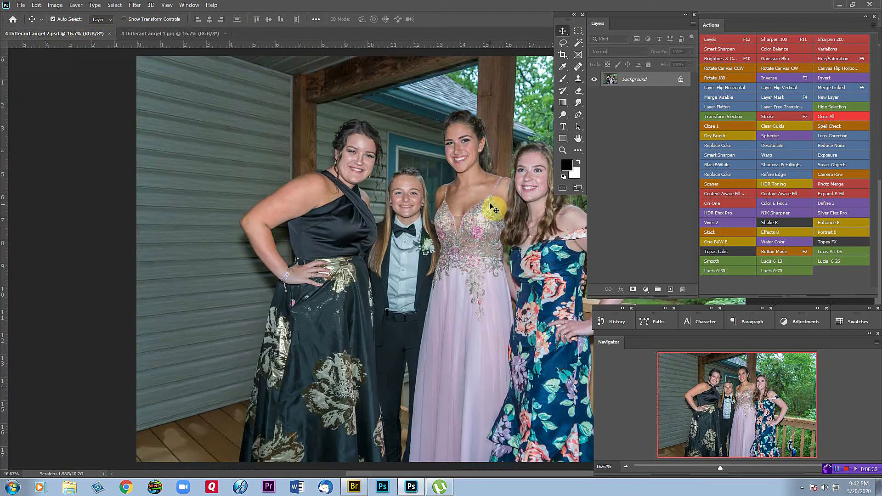
drag(472, 193, 325, 181)
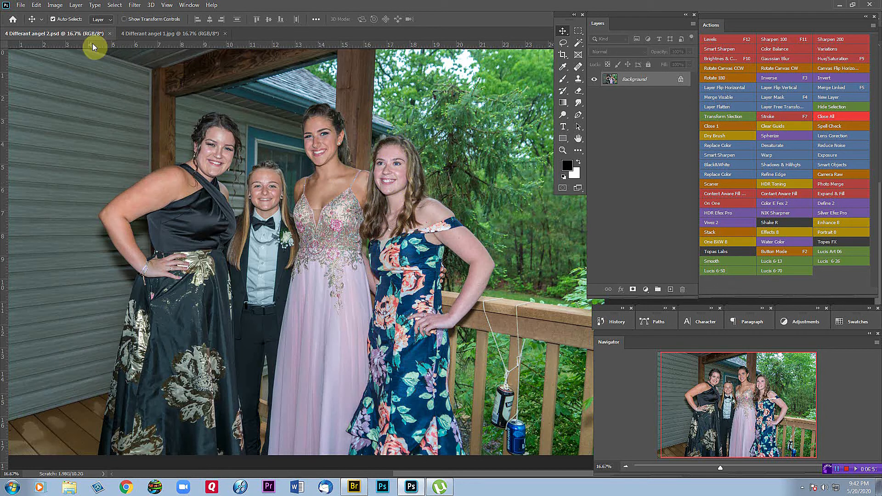
- In 4 Differant angel 1.jpg, lasso the head and hair of the girl in the floral dress and copy the selection
click(162, 33)
scroll(413, 172, up, 6)
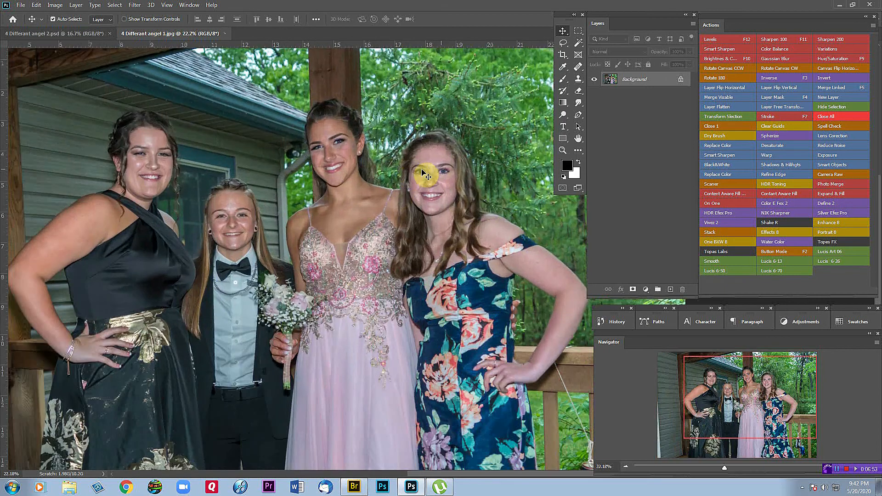
drag(452, 170, 425, 170)
click(563, 42)
mouse_move(353, 125)
mouse_down()
mouse_move(339, 221)
mouse_move(345, 248)
mouse_move(398, 265)
mouse_up()
mouse_move(450, 240)
mouse_down()
mouse_move(466, 213)
mouse_move(461, 135)
mouse_up()
drag(367, 107, 352, 142)
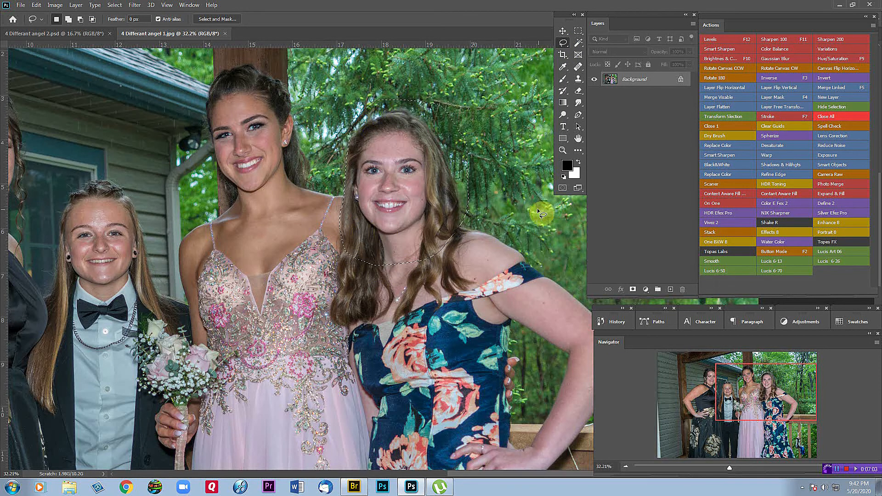
drag(428, 165, 415, 164)
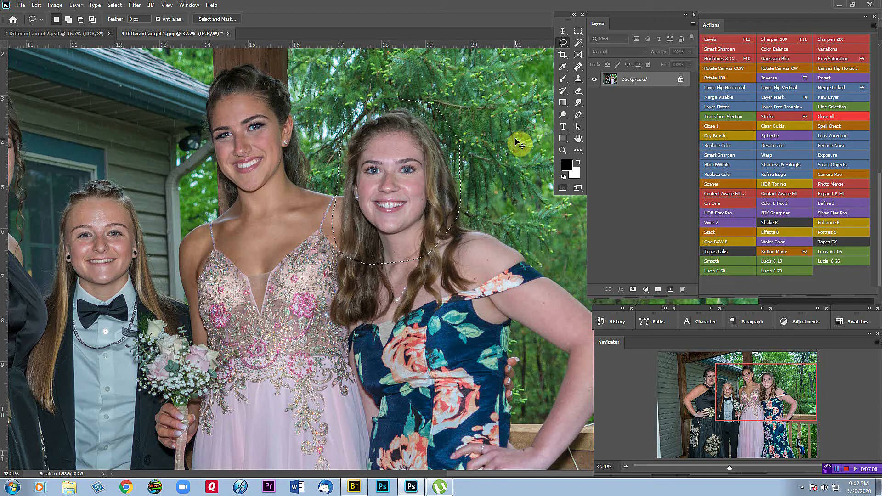
- Paste the copied head into 4 Differant angel 2.psd and move it beside the head of the girl in the floral dress
click(65, 32)
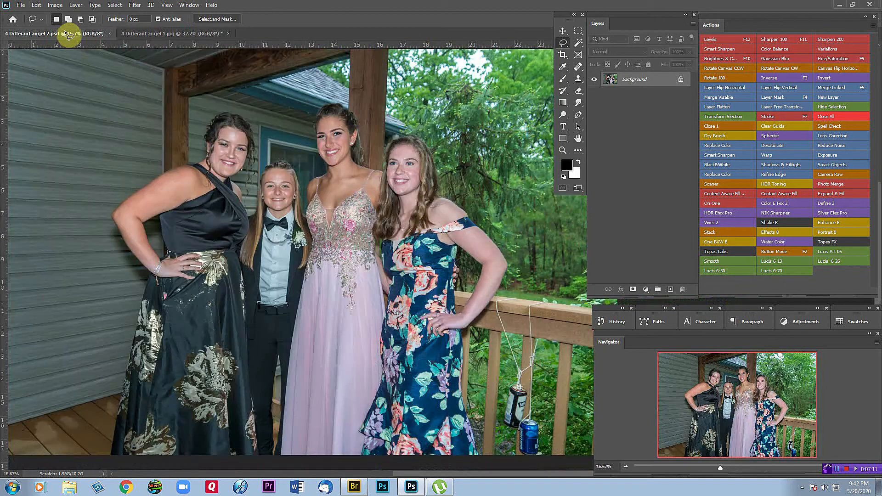
key(ctrl+v)
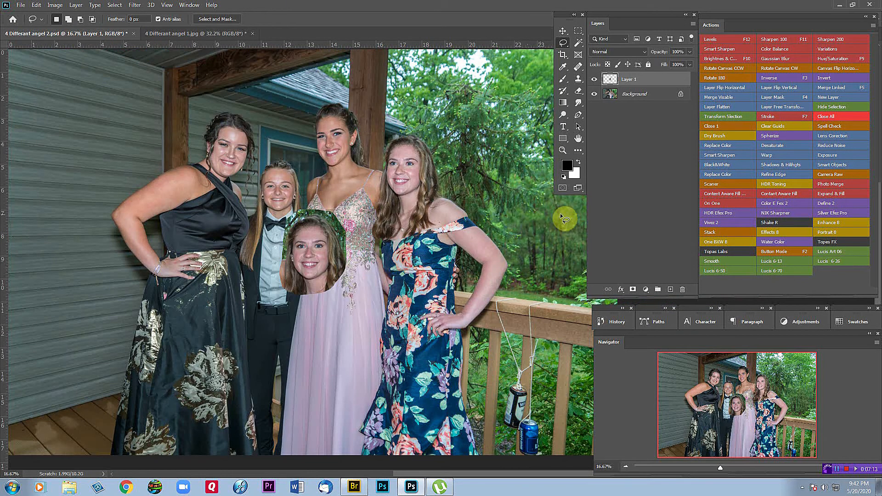
click(562, 31)
drag(346, 250, 468, 177)
scroll(439, 165, up, 2)
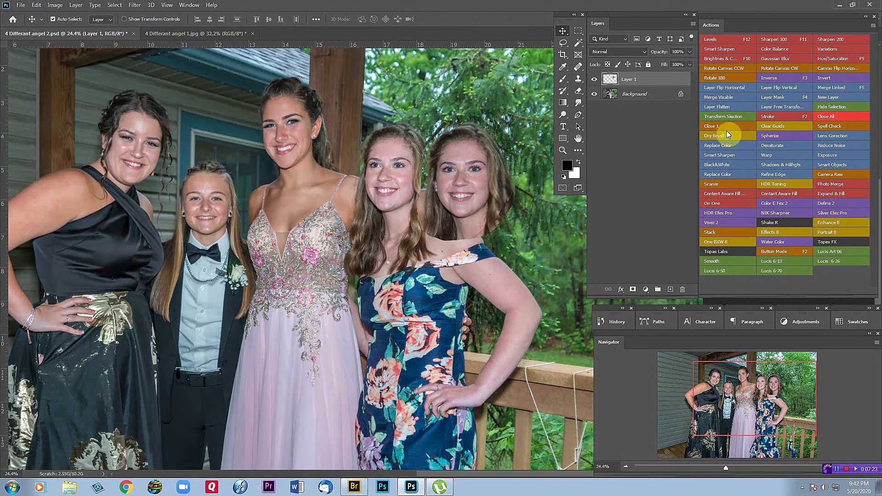
- Scale the pasted head down slightly with Free Transform to match the size of the girl's original head
key(ctrl+t)
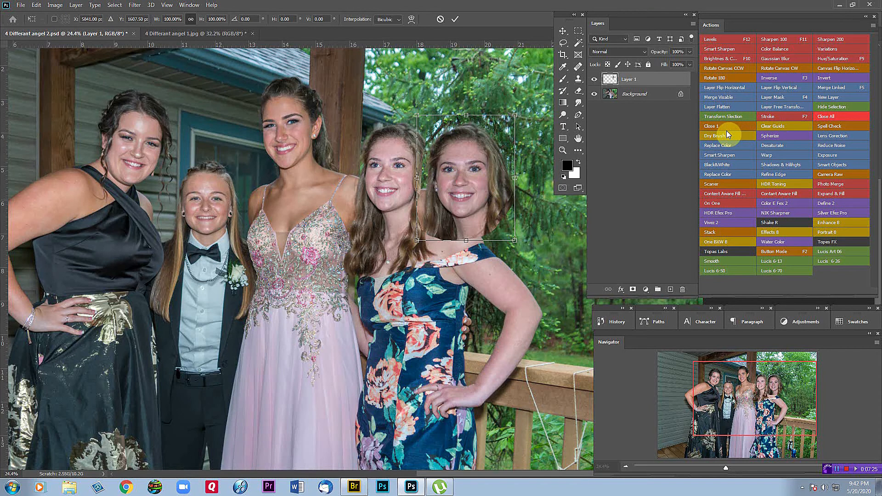
drag(514, 239, 507, 236)
key(Return)
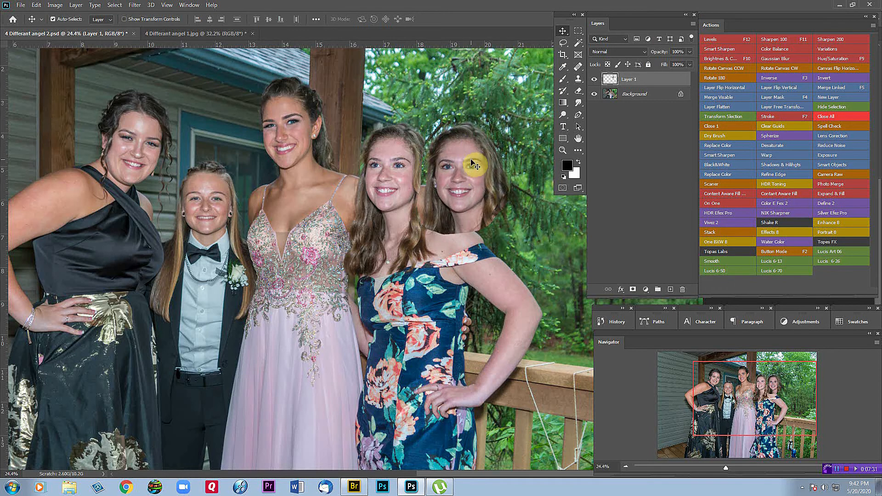
- Move the pasted head over the original, lower Layer 1's opacity to 55%, and align the facial features
drag(474, 169, 402, 168)
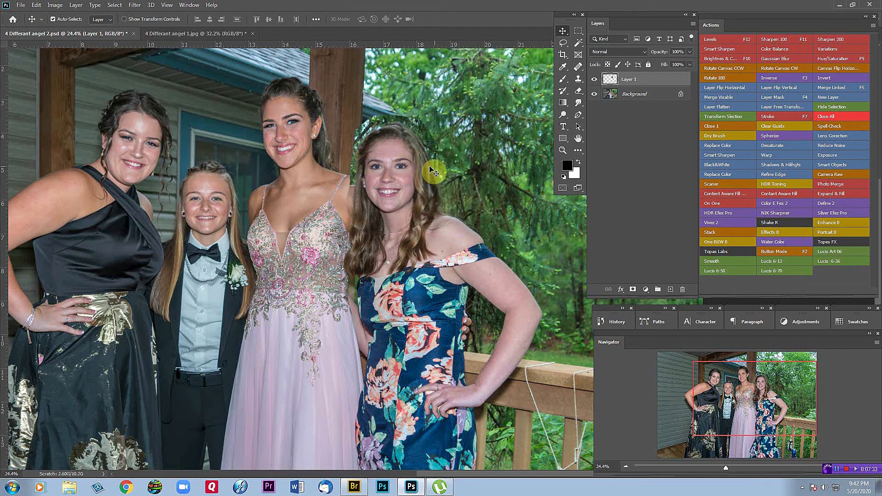
click(689, 54)
drag(670, 65, 671, 66)
scroll(379, 204, up, 7)
drag(398, 157, 392, 153)
drag(418, 191, 415, 188)
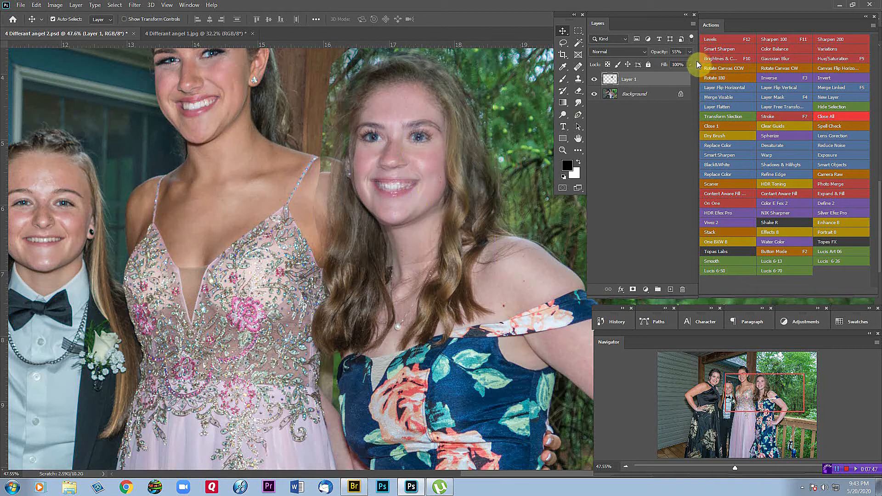
- Restore Layer 1's opacity to 100% and hide the Background layer to isolate the pasted head
drag(674, 61, 714, 62)
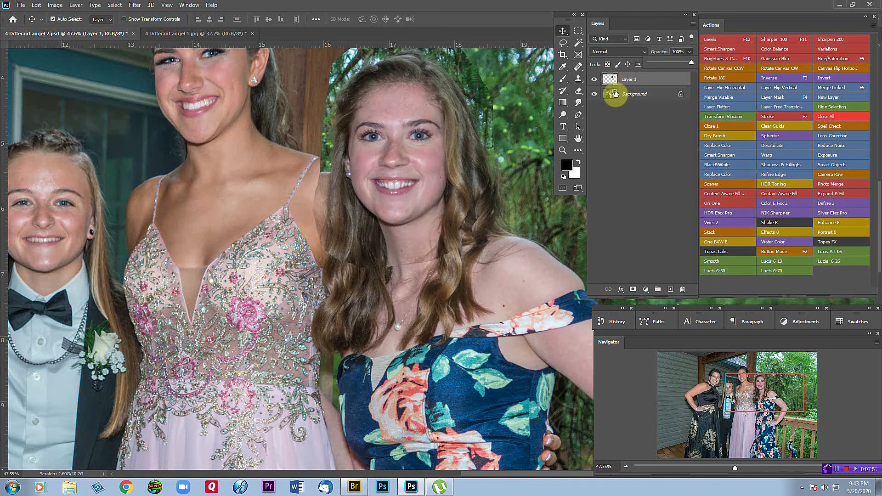
click(596, 95)
click(596, 94)
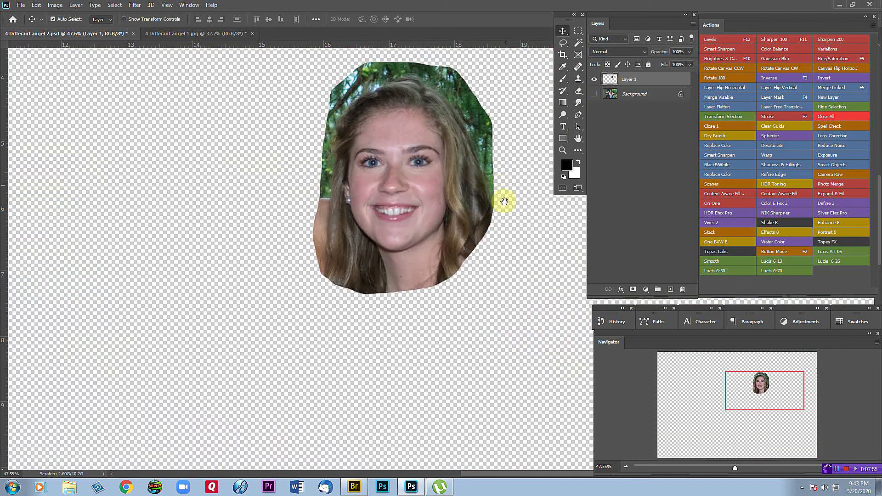
- Add a Reveal All layer mask to Layer 1 holding the pasted head
drag(504, 201, 500, 248)
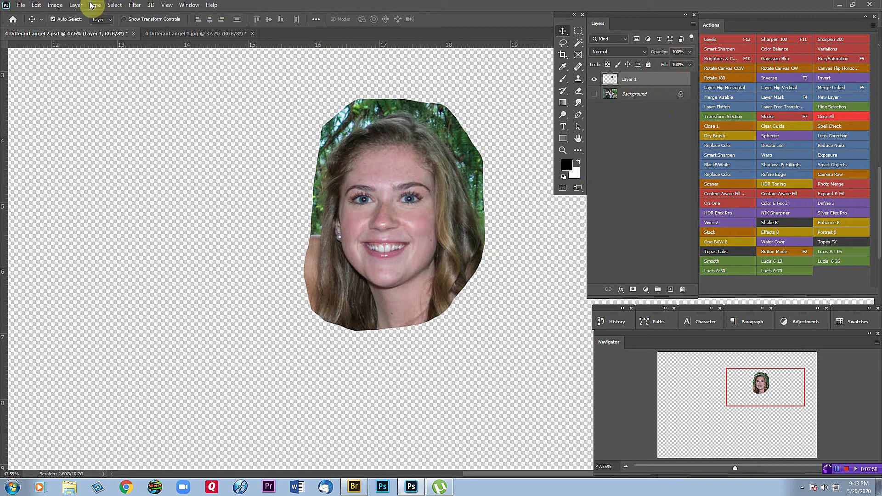
click(76, 6)
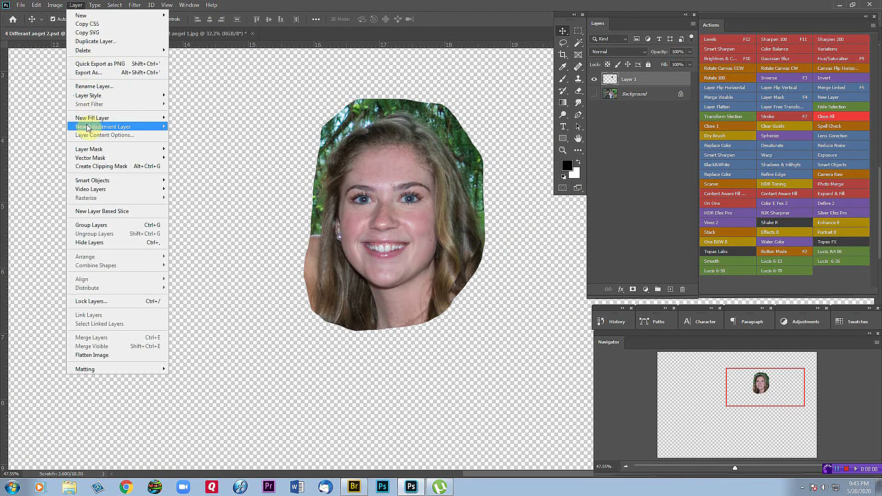
mouse_move(88, 149)
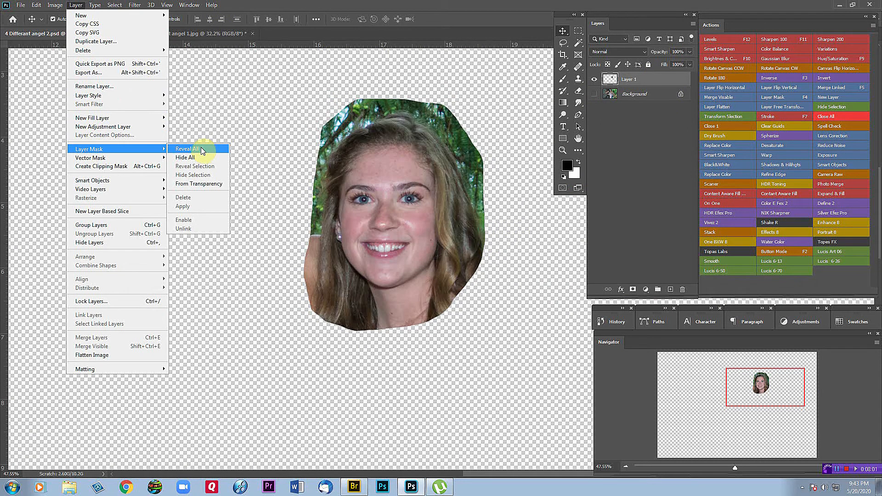
click(202, 149)
- Paint black on Layer 1's mask with a soft brush to hide the surroundings of the head, and restore the hair edge with white
click(563, 80)
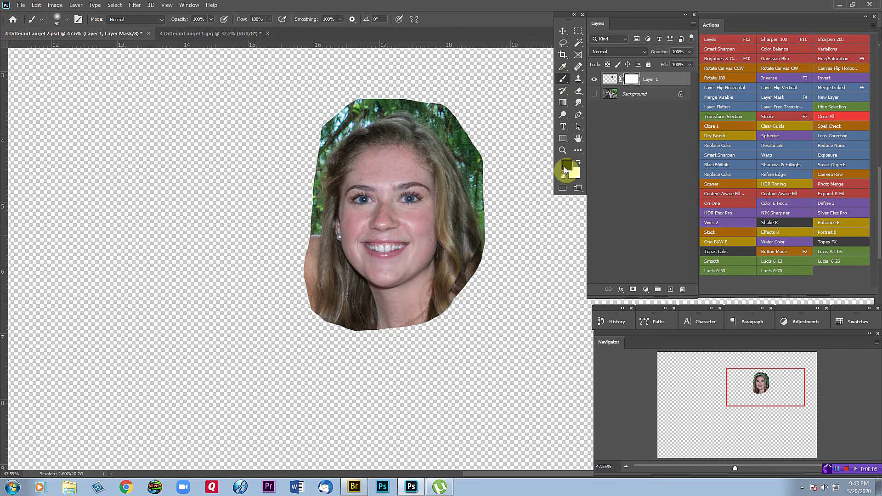
click(563, 177)
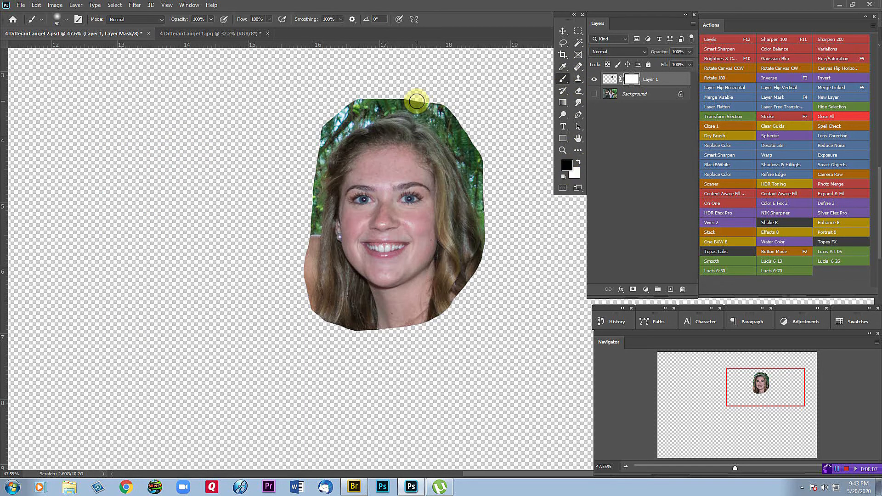
mouse_move(418, 101)
mouse_down()
mouse_move(343, 107)
mouse_move(325, 124)
mouse_move(317, 139)
mouse_move(340, 114)
mouse_move(307, 229)
mouse_move(315, 303)
mouse_move(355, 322)
mouse_move(399, 321)
mouse_move(440, 307)
mouse_move(460, 288)
mouse_move(480, 242)
mouse_move(468, 139)
mouse_move(425, 88)
mouse_move(449, 110)
mouse_move(464, 294)
mouse_move(387, 330)
mouse_move(327, 306)
mouse_move(293, 261)
mouse_move(300, 313)
mouse_move(387, 339)
mouse_move(450, 334)
mouse_move(558, 293)
mouse_move(577, 225)
mouse_move(516, 117)
mouse_move(425, 99)
mouse_move(342, 122)
mouse_move(436, 103)
mouse_move(475, 151)
mouse_move(548, 133)
mouse_up()
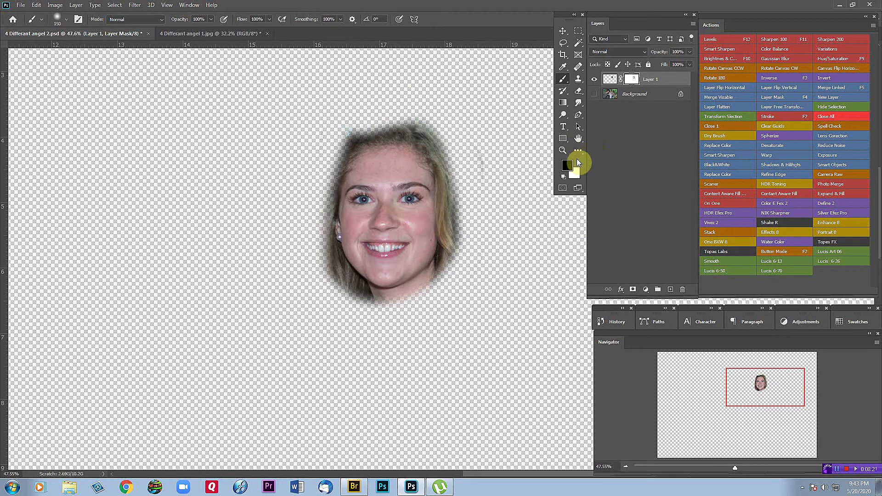
click(581, 162)
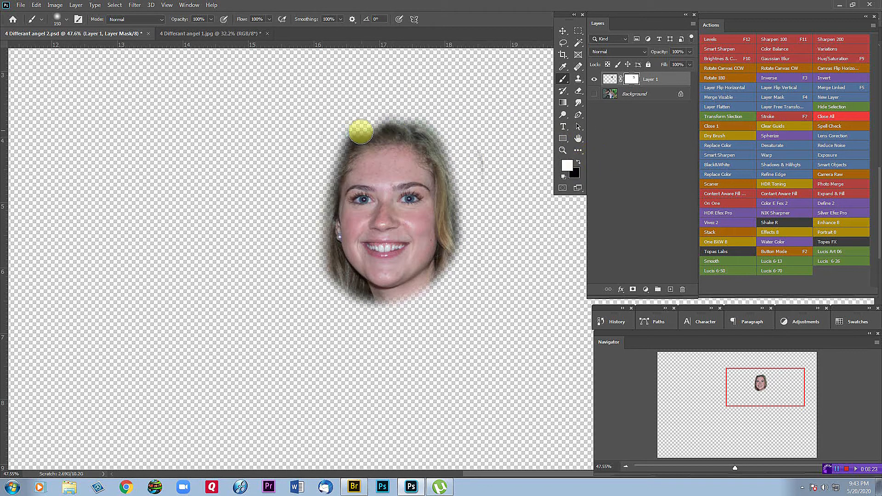
mouse_move(362, 134)
mouse_down()
mouse_move(337, 206)
mouse_move(343, 162)
mouse_move(331, 245)
mouse_move(336, 164)
mouse_move(355, 139)
mouse_move(374, 136)
mouse_up()
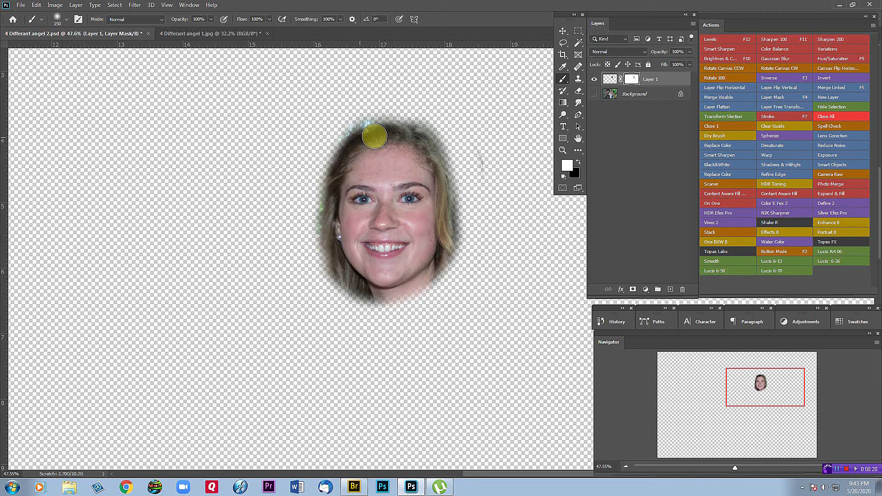
- Show the Background layer, paint black on Layer 1's mask to blend the edges beside the hair, and compare with Layer 1 hidden
click(593, 94)
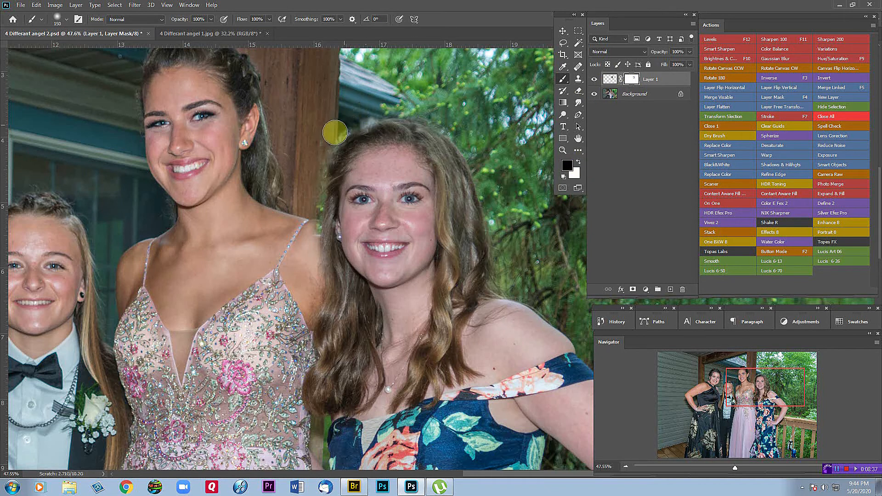
drag(311, 218, 307, 237)
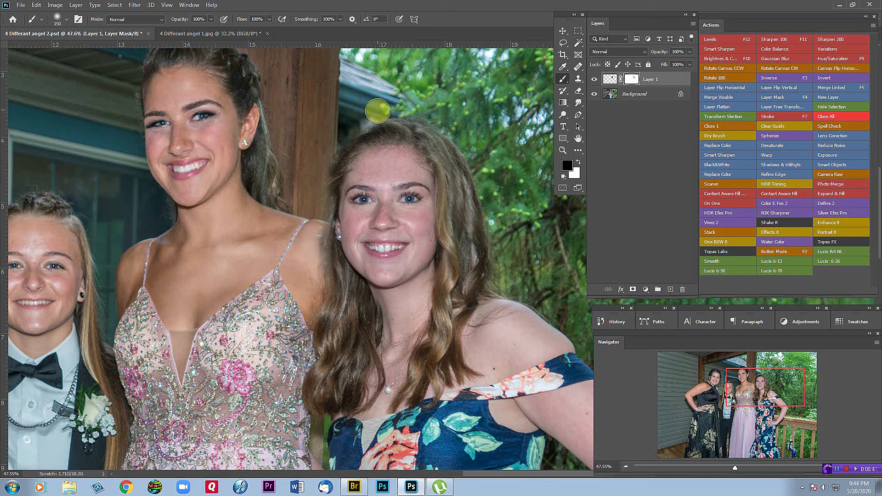
scroll(527, 140, down, 3)
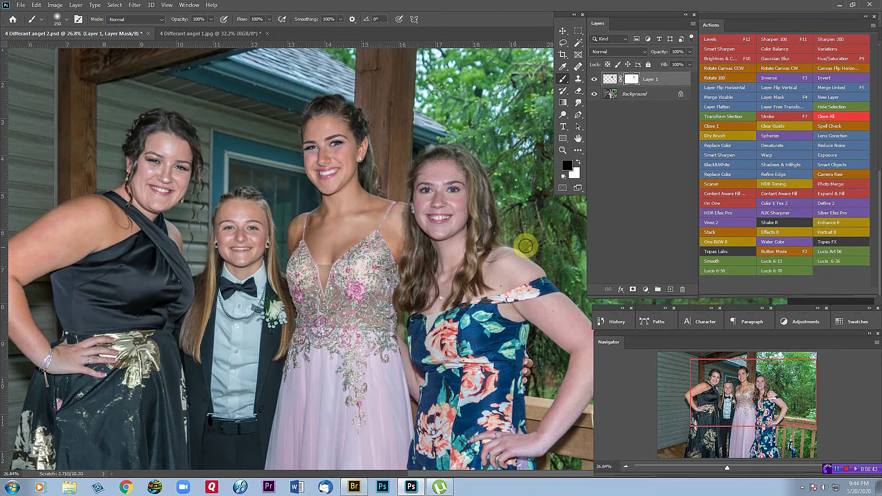
click(594, 80)
click(594, 80)
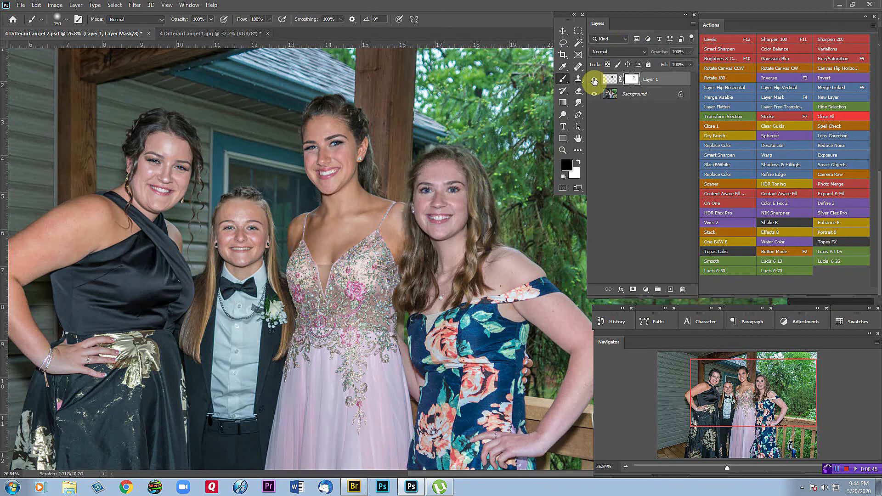
- Select Layer 1's image thumbnail, compare the photo with and without the layer, and examine the replaced head close up and in the full group
click(562, 31)
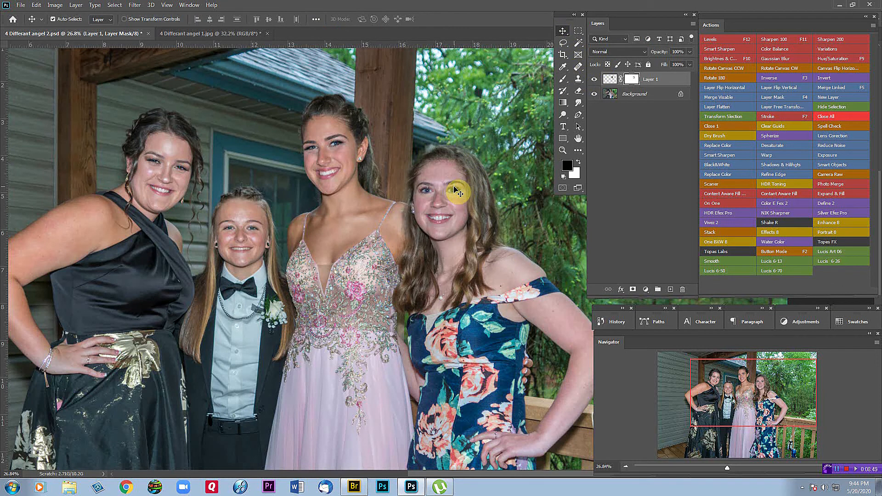
click(609, 79)
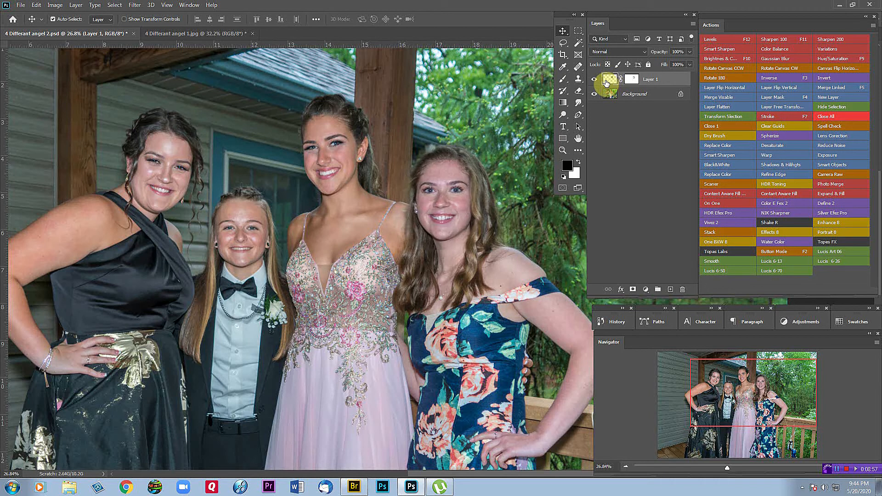
click(595, 80)
click(594, 81)
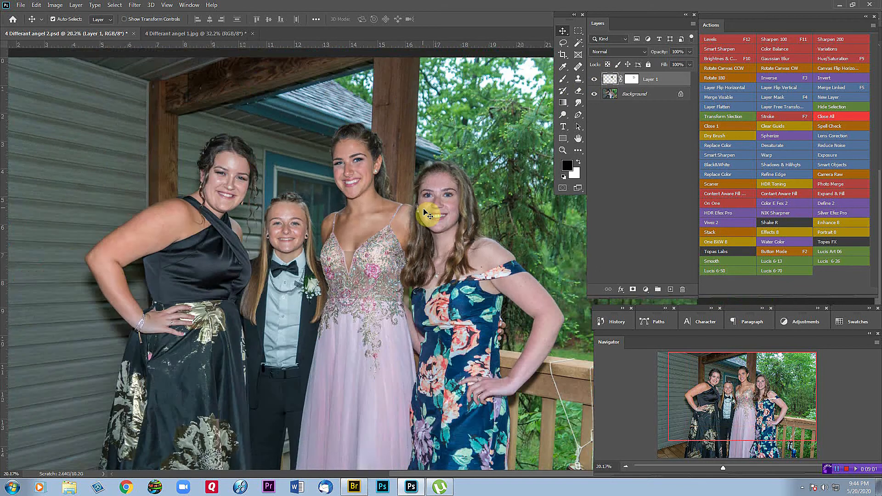
scroll(428, 212, down, 3)
scroll(423, 211, down, 2)
drag(441, 247, 367, 251)
scroll(345, 230, up, 7)
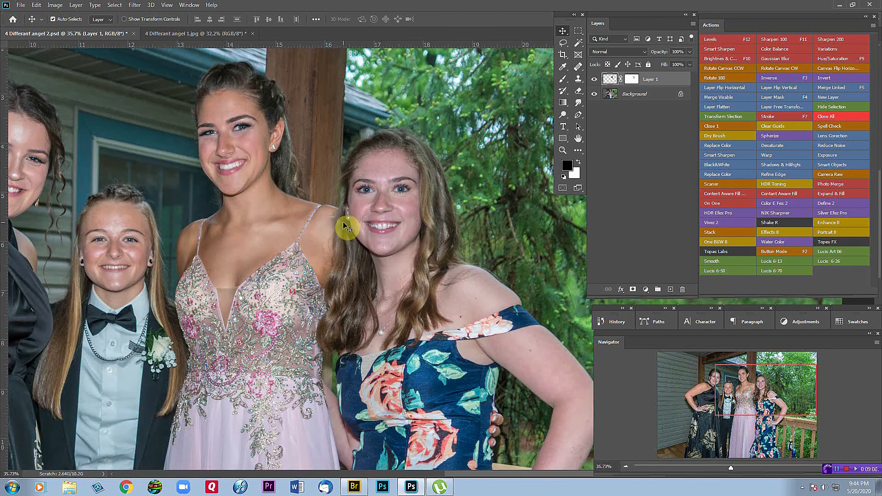
scroll(347, 228, down, 6)
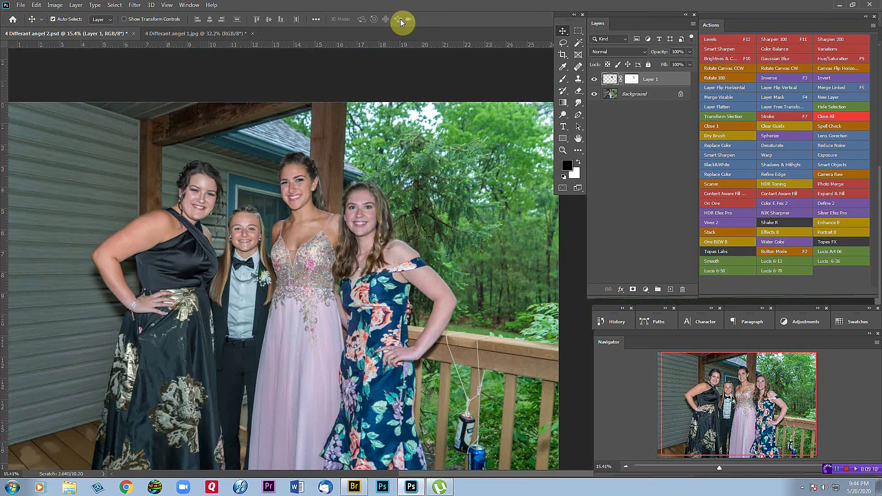
- Close 4 Differant angel 2.psd and 4 Differant angel 1.jpg without saving changes
drag(385, 35, 333, 50)
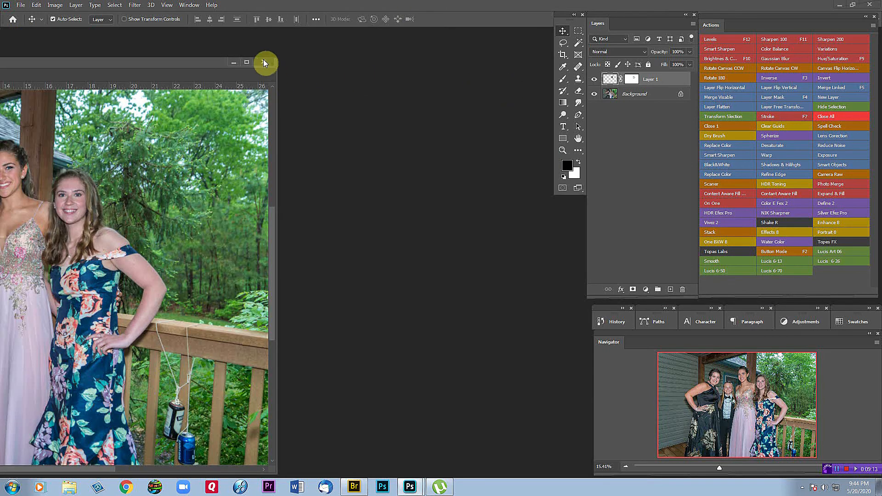
click(263, 62)
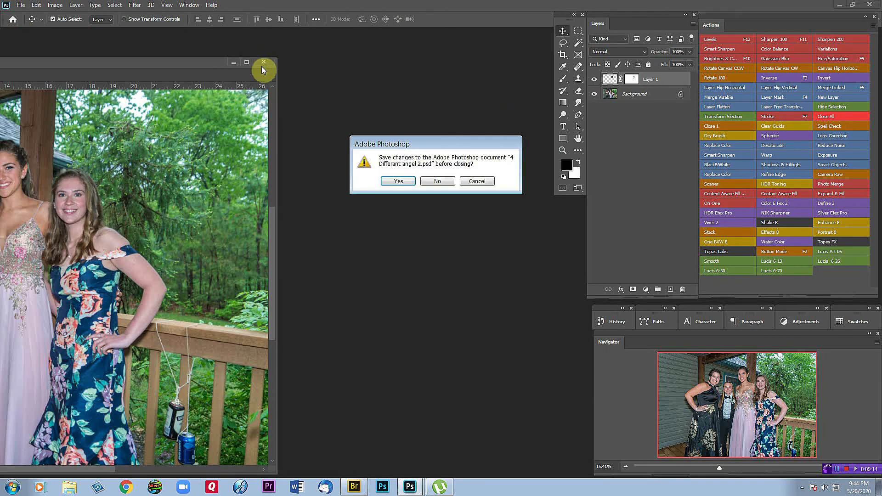
click(446, 181)
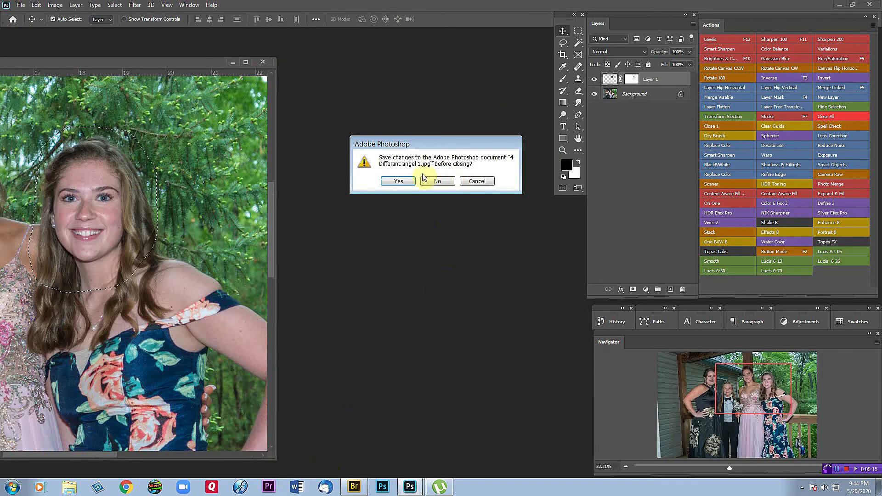
click(430, 185)
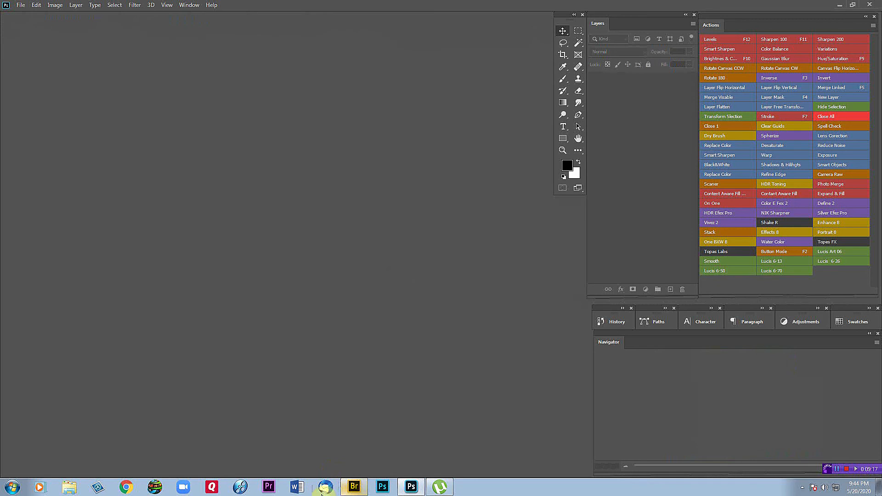
- Switch to Bridge and open All Face 3.jpg and All Face 4.jpg together in Photoshop
click(353, 487)
click(394, 240)
ctrl+click(468, 219)
key(Return)
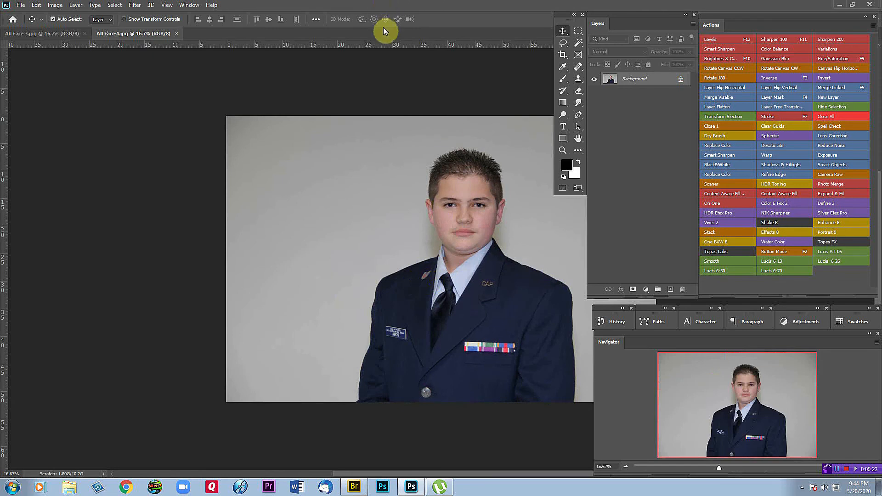
- Float and enlarge the window holding both portraits, and compare the expressions in All Face 3.jpg and All Face 4.jpg
drag(381, 31, 358, 35)
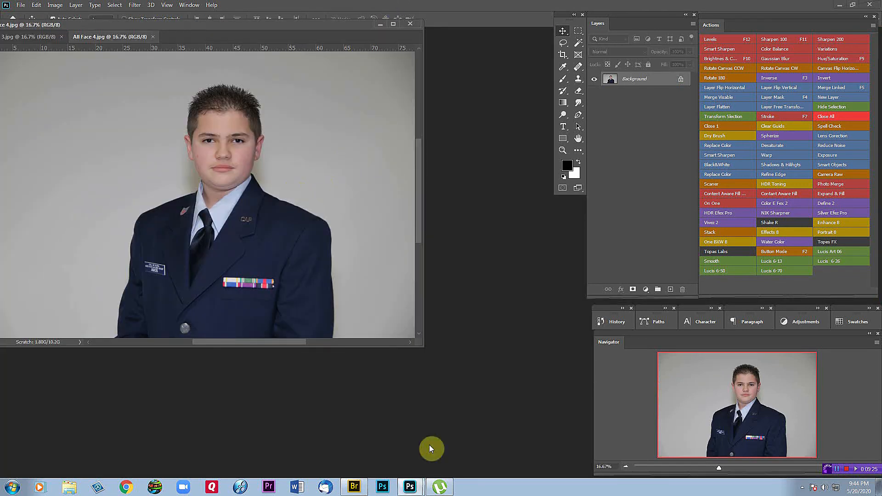
drag(414, 344, 578, 414)
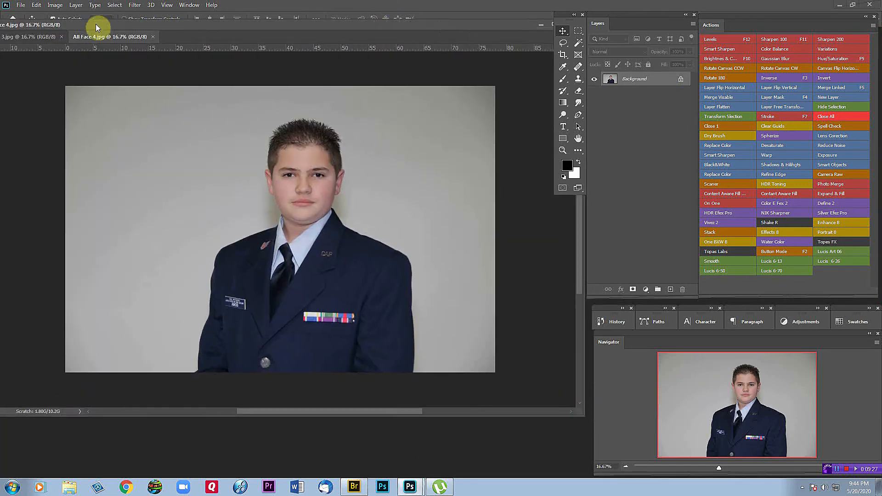
click(48, 41)
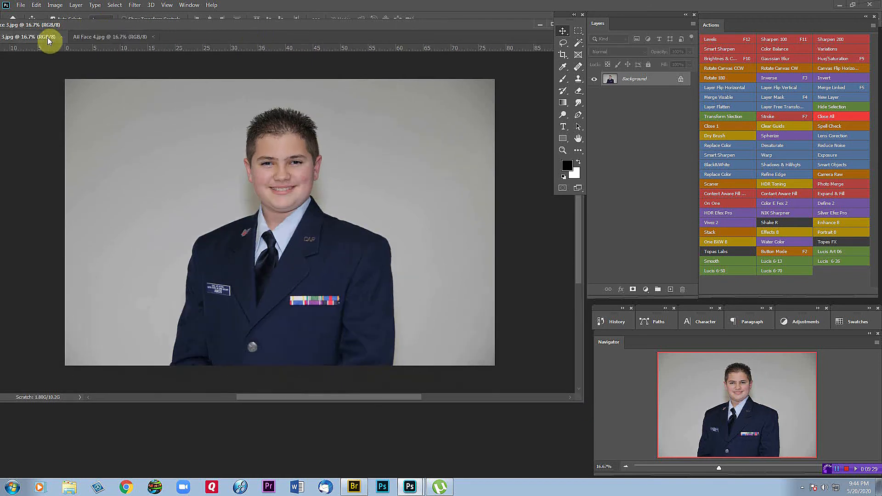
drag(312, 38, 366, 41)
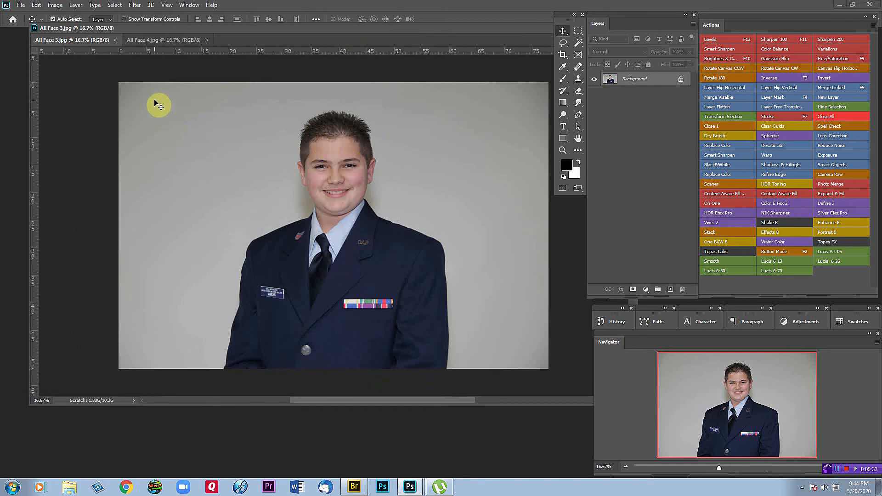
click(170, 40)
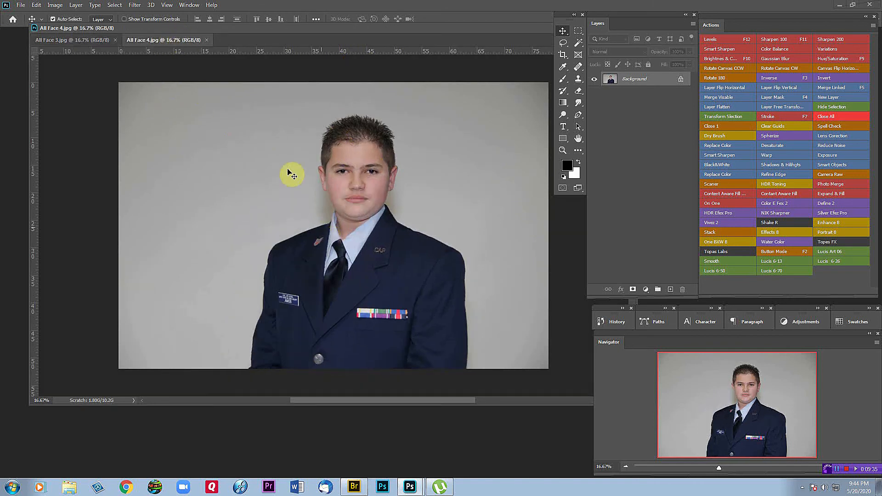
click(95, 41)
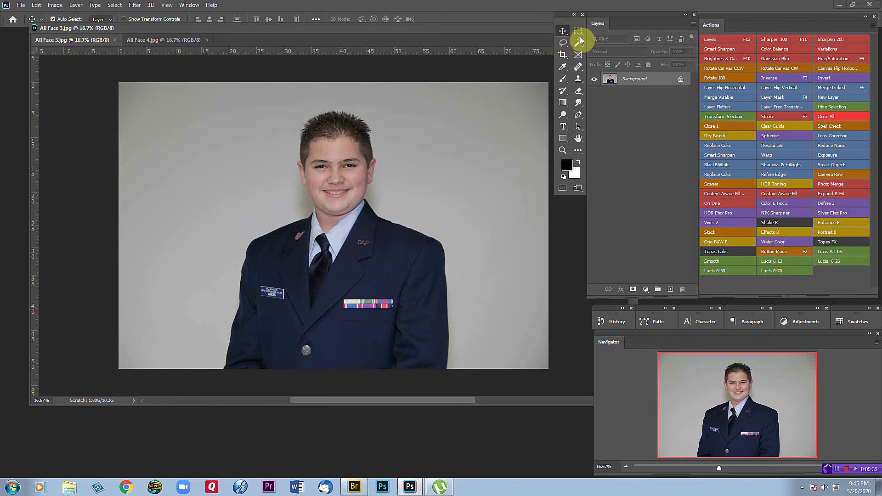
- Lasso the smiling boy's head and collar loosely in All Face 3.jpg and copy the selection
click(564, 43)
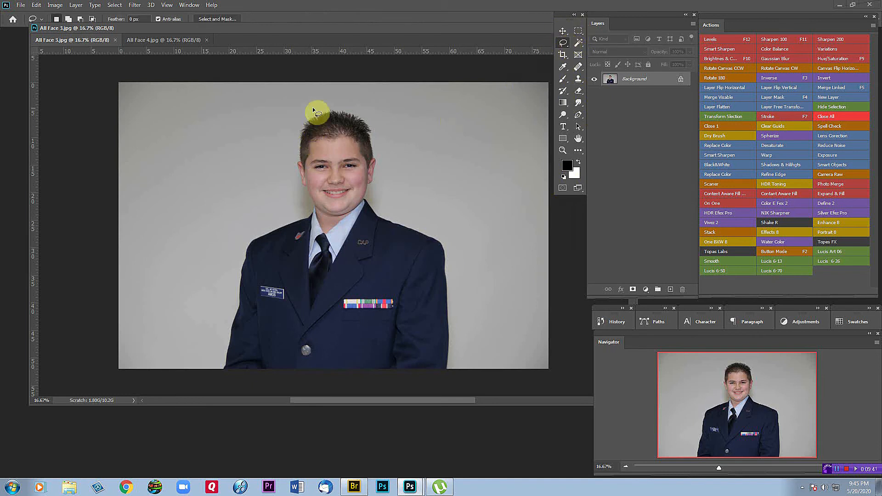
scroll(313, 111, up, 1)
drag(318, 110, 295, 128)
mouse_move(282, 169)
mouse_down()
mouse_move(285, 212)
mouse_move(300, 241)
mouse_up()
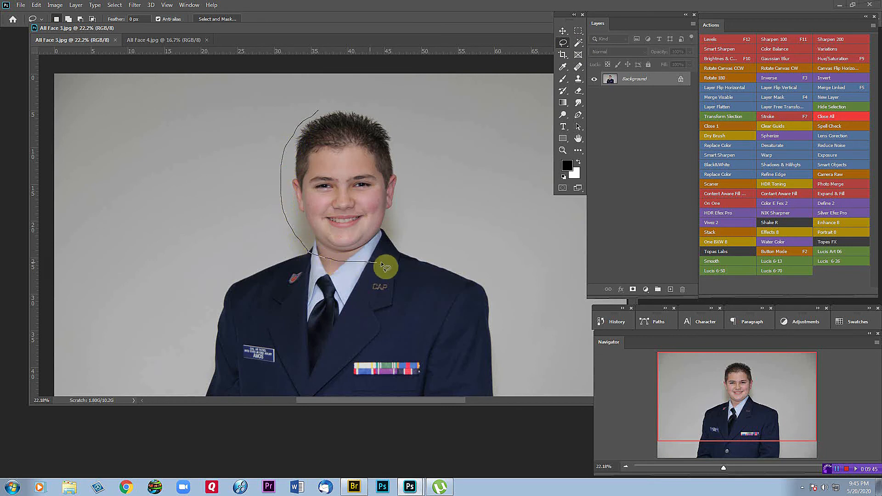
mouse_move(412, 225)
mouse_down()
mouse_move(412, 140)
mouse_move(375, 93)
mouse_move(335, 92)
mouse_move(311, 104)
mouse_move(281, 156)
mouse_up()
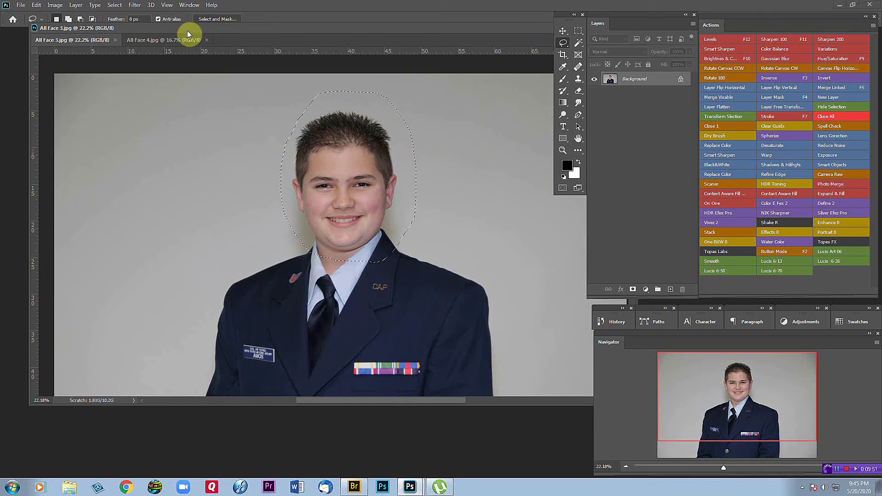
- Paste the copied head over the serious face in All Face 4.jpg and lower Layer 1's opacity to 52%
click(167, 39)
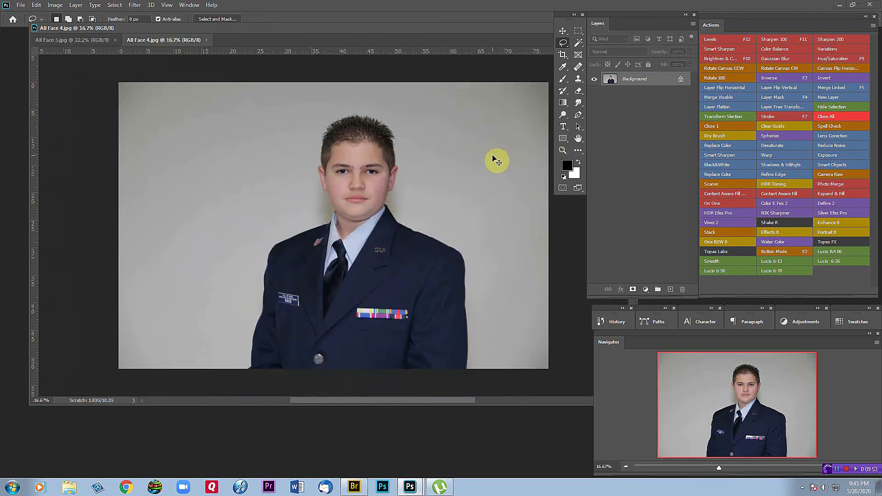
key(ctrl+v)
click(563, 31)
drag(336, 222, 375, 164)
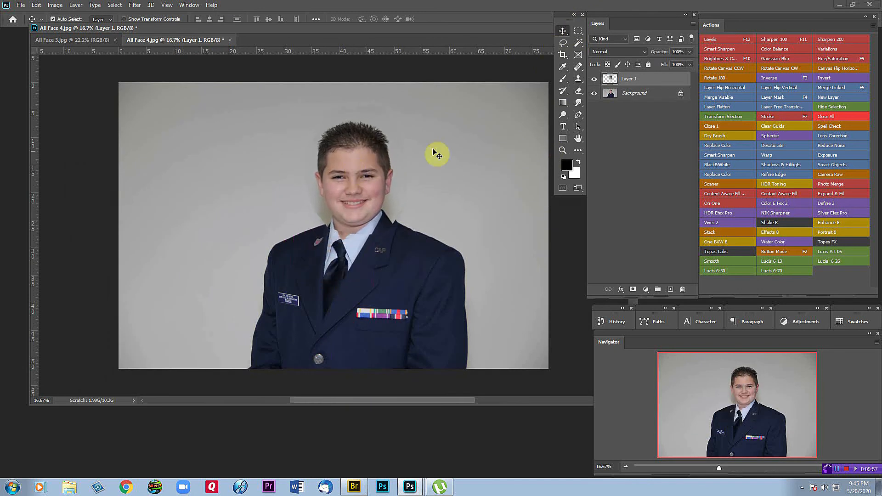
click(690, 51)
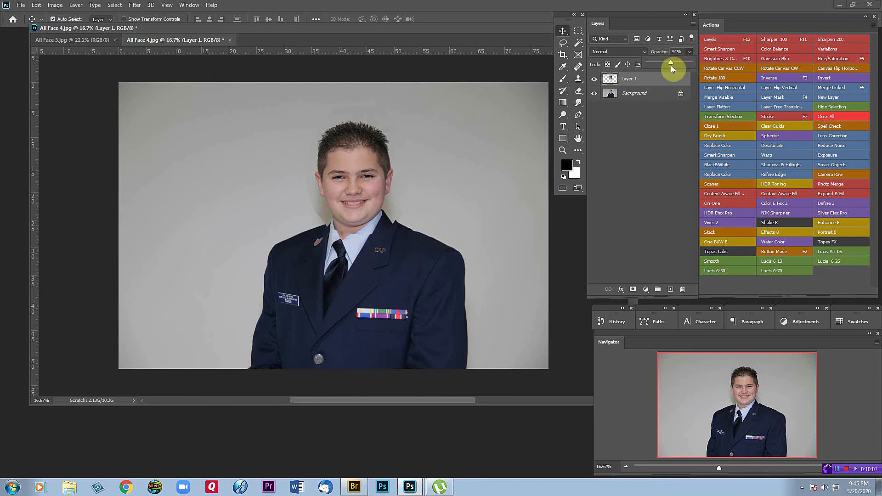
drag(670, 65, 669, 65)
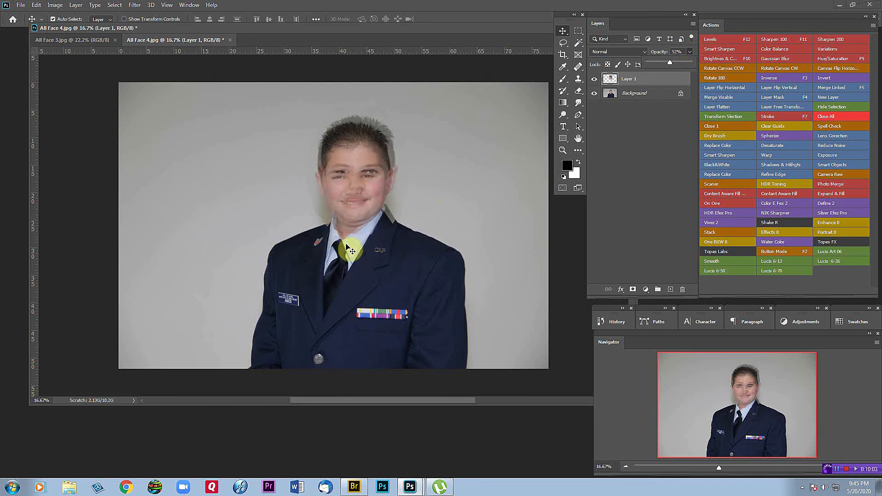
- Align the pasted smiling head with the eyes and face beneath it, and restore Layer 1's opacity to 100%
scroll(351, 220, up, 3)
drag(366, 170, 371, 159)
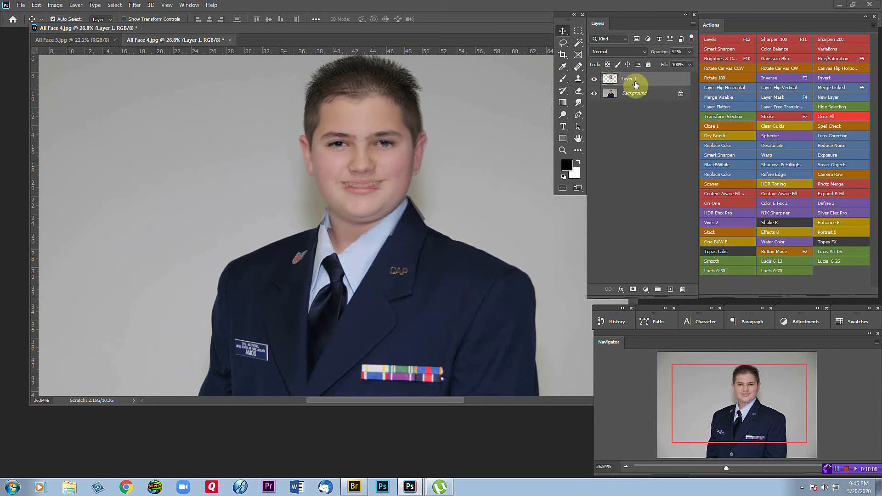
click(689, 52)
drag(693, 60, 702, 61)
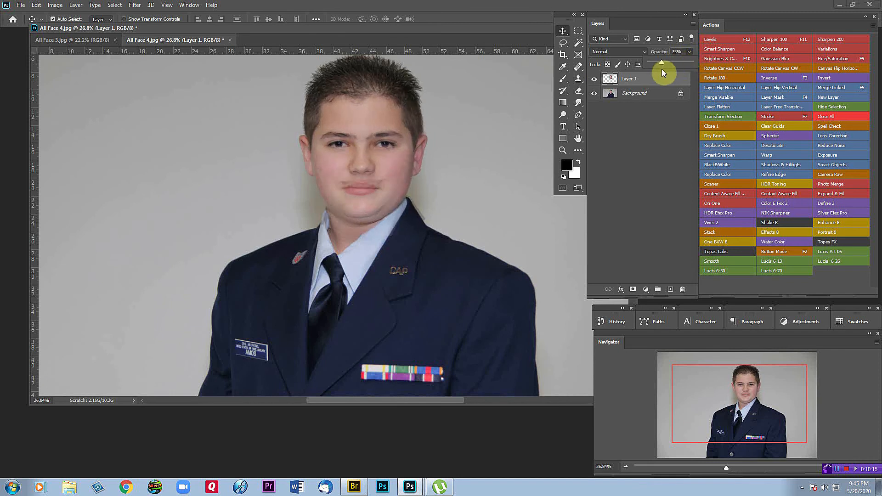
drag(682, 64, 712, 53)
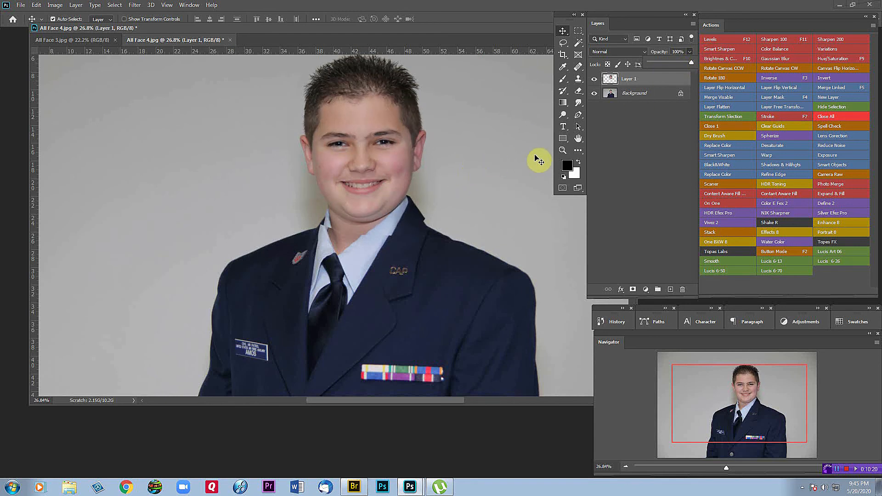
- Rotate the pasted head on Layer 1 clockwise by about 1.5° with Free Transform
key(ctrl)
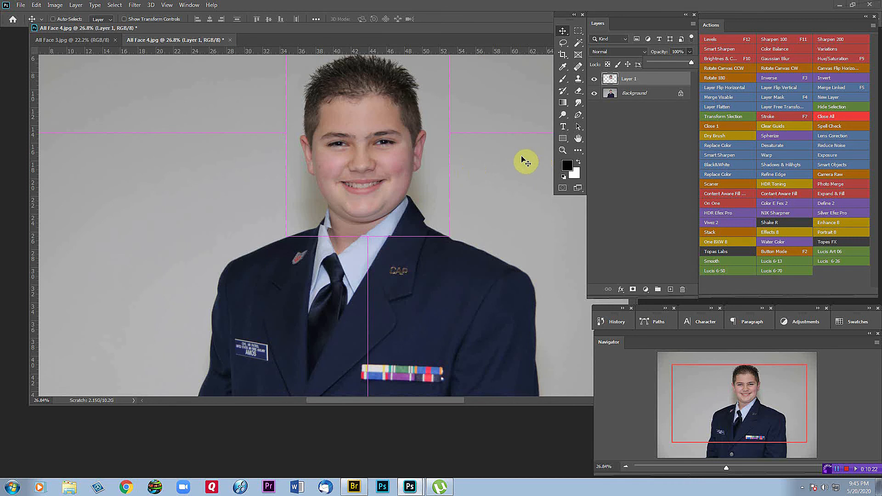
key(ctrl+t)
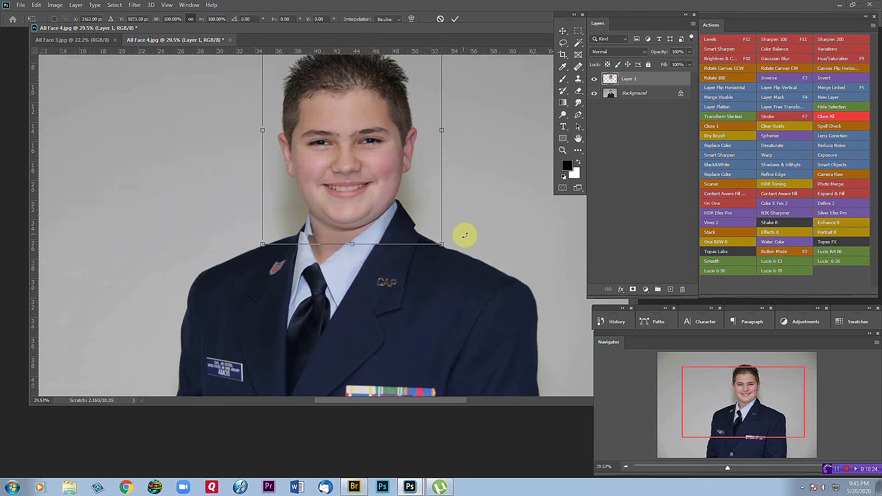
drag(455, 256, 451, 260)
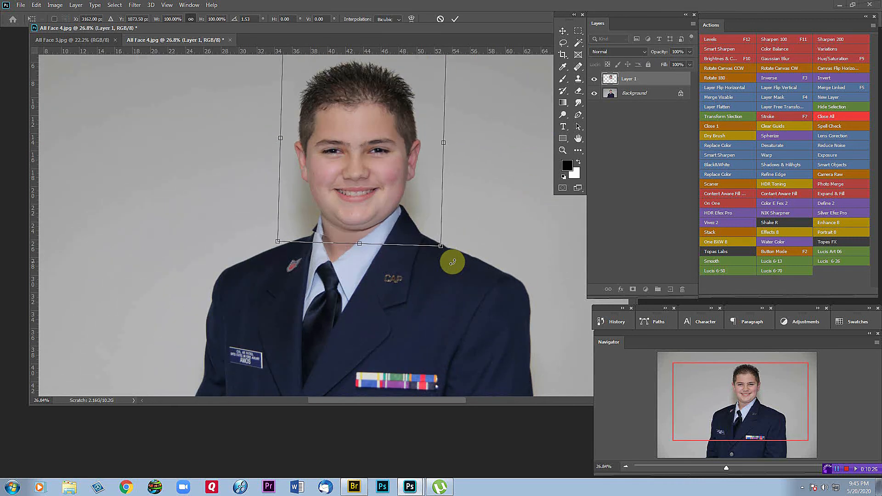
key(Return)
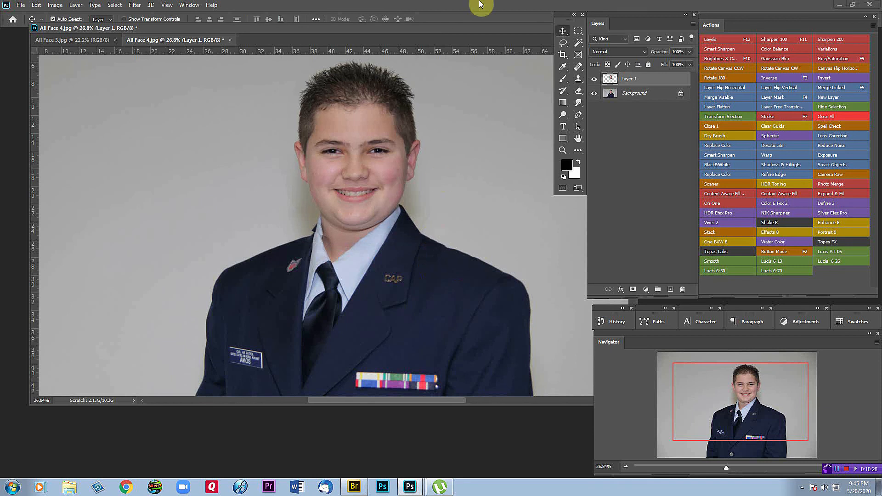
- Toggle Layer 1's visibility to compare the smiling head's fit with the original serious face
click(593, 81)
click(593, 81)
click(593, 82)
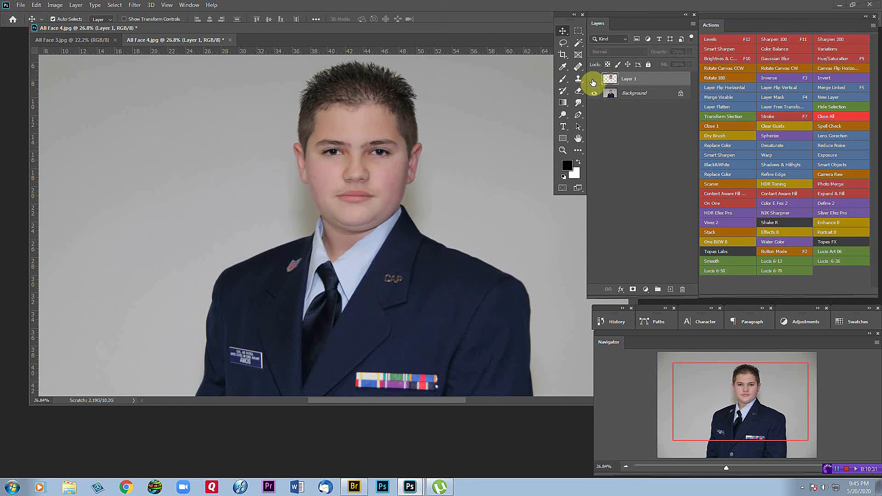
click(593, 81)
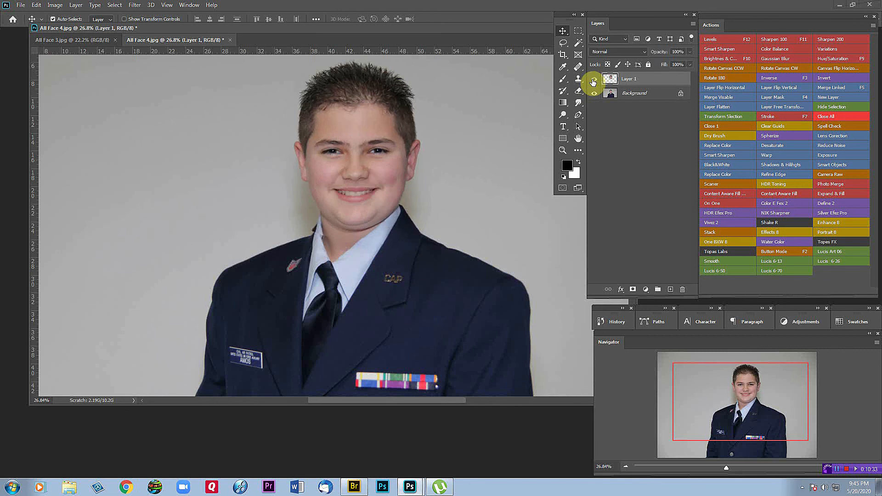
click(593, 81)
click(593, 81)
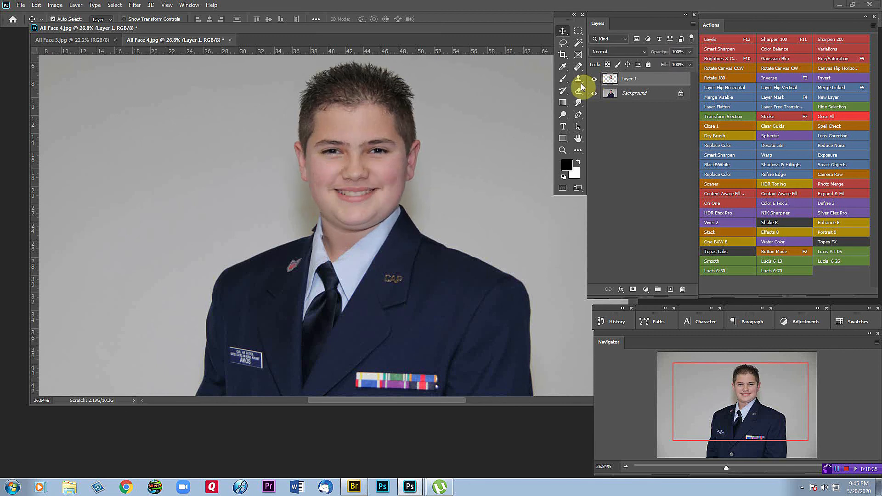
- Hide the Background layer and add a Reveal All layer mask to Layer 1
click(594, 94)
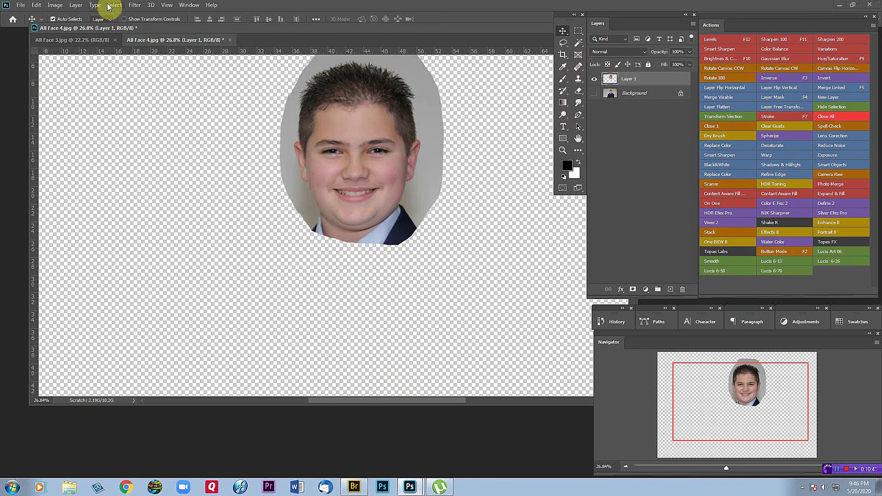
click(75, 5)
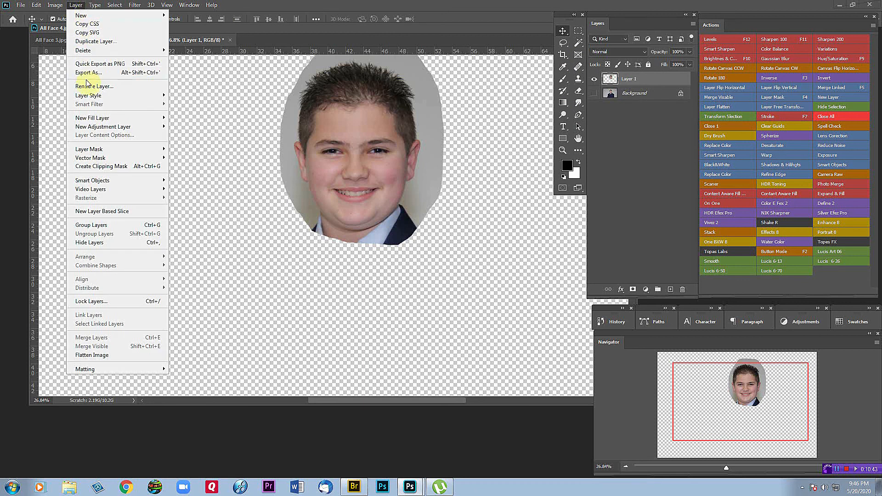
mouse_move(87, 151)
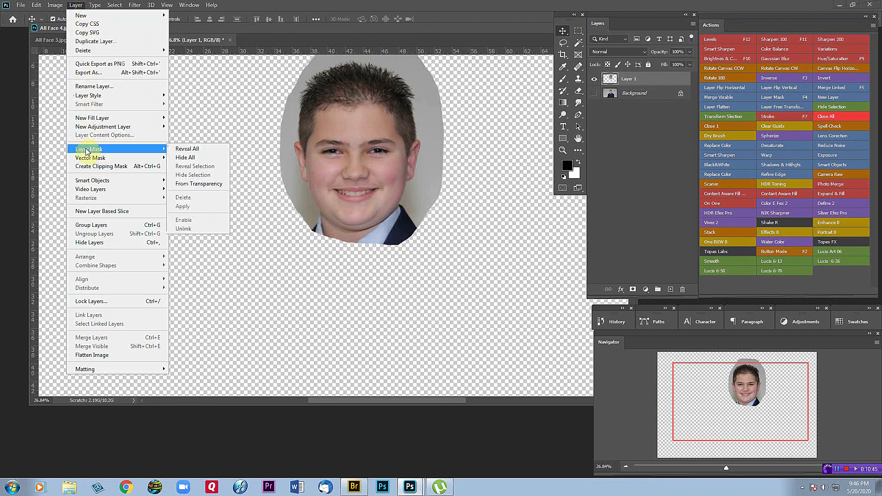
click(192, 149)
drag(433, 284, 416, 353)
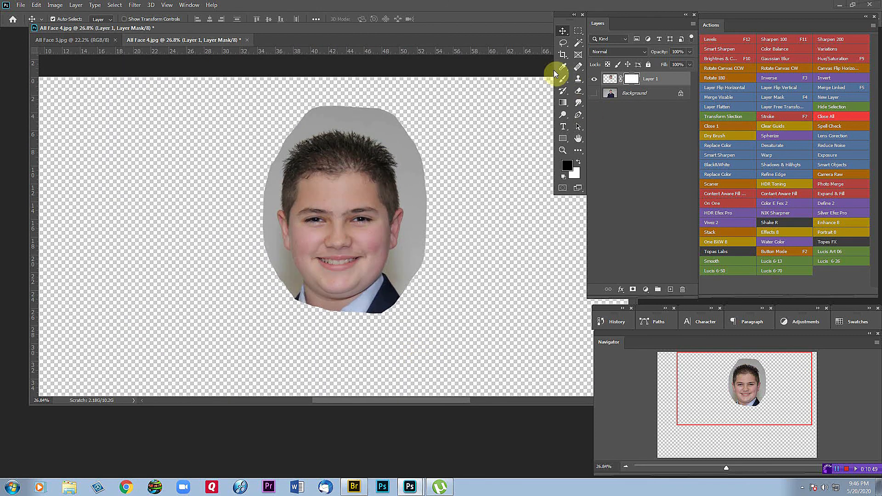
- Brush black on Layer 1's mask around the head to hide the surrounding backdrop, collar and jacket edges
click(563, 79)
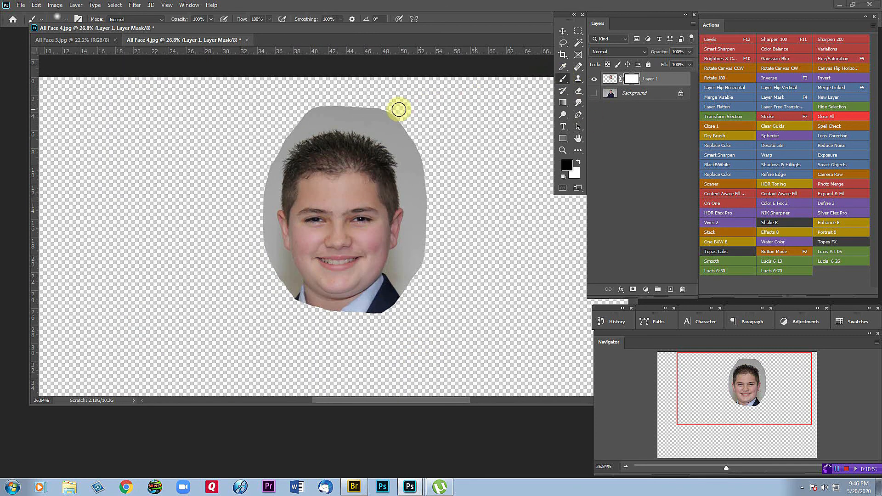
mouse_move(398, 109)
mouse_down()
mouse_move(364, 105)
mouse_move(299, 121)
mouse_move(268, 195)
mouse_move(266, 263)
mouse_move(286, 292)
mouse_move(356, 310)
mouse_move(375, 305)
mouse_move(417, 269)
mouse_move(372, 317)
mouse_move(413, 268)
mouse_move(419, 131)
mouse_move(399, 108)
mouse_move(374, 107)
mouse_move(405, 140)
mouse_move(435, 207)
mouse_move(430, 281)
mouse_move(379, 331)
mouse_move(324, 336)
mouse_move(391, 326)
mouse_move(366, 327)
mouse_up()
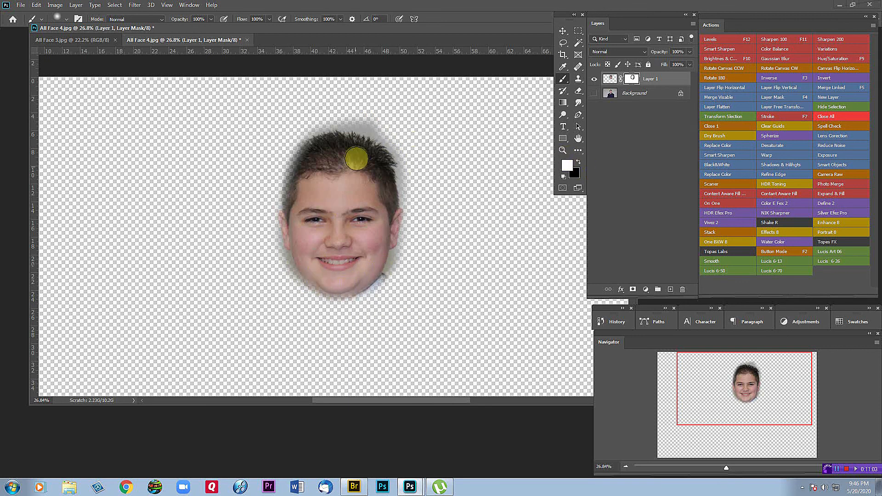
click(578, 162)
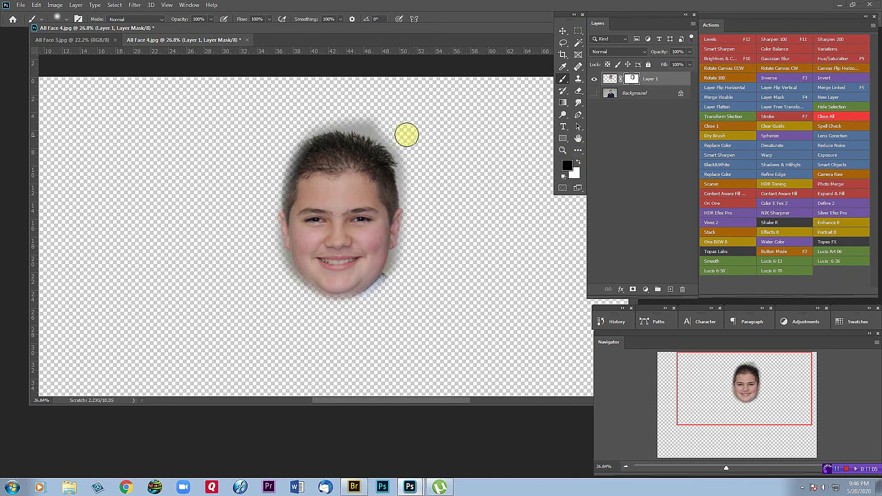
- Show the Background layer again and toggle Layer 1's visibility to check the blended head against the original
click(594, 93)
scroll(463, 216, down, 1)
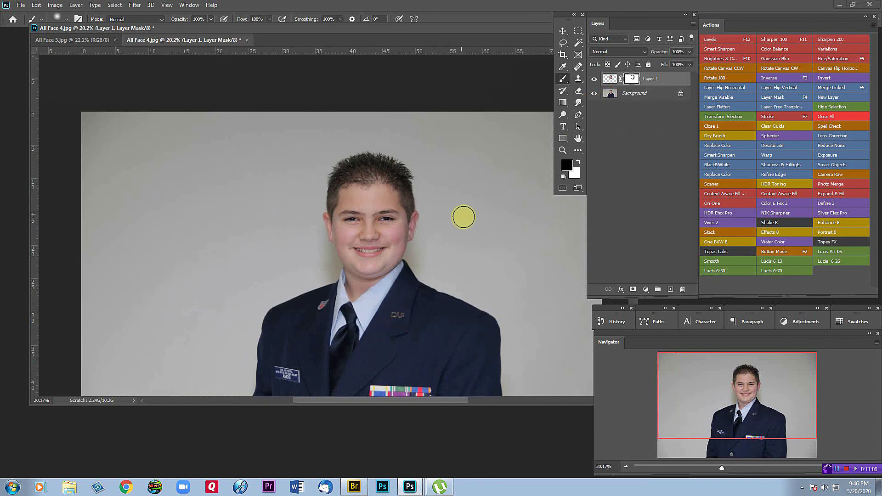
drag(462, 230, 426, 192)
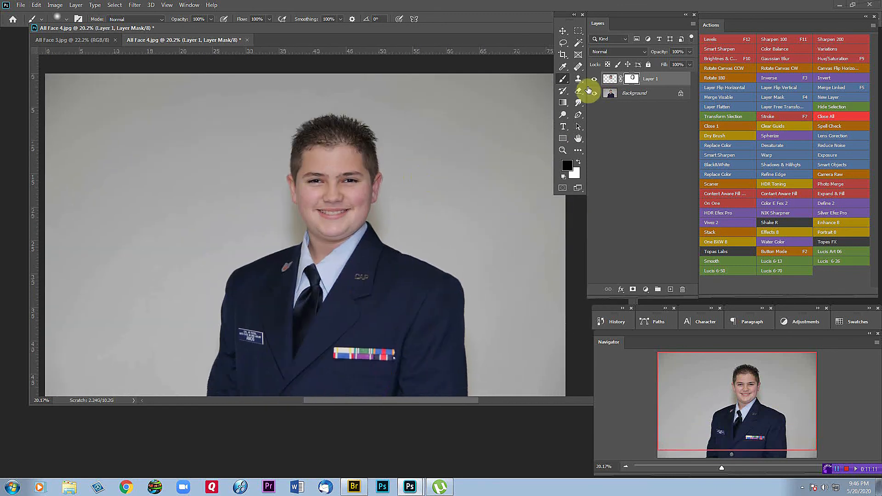
click(595, 80)
click(595, 80)
scroll(425, 252, down, 1)
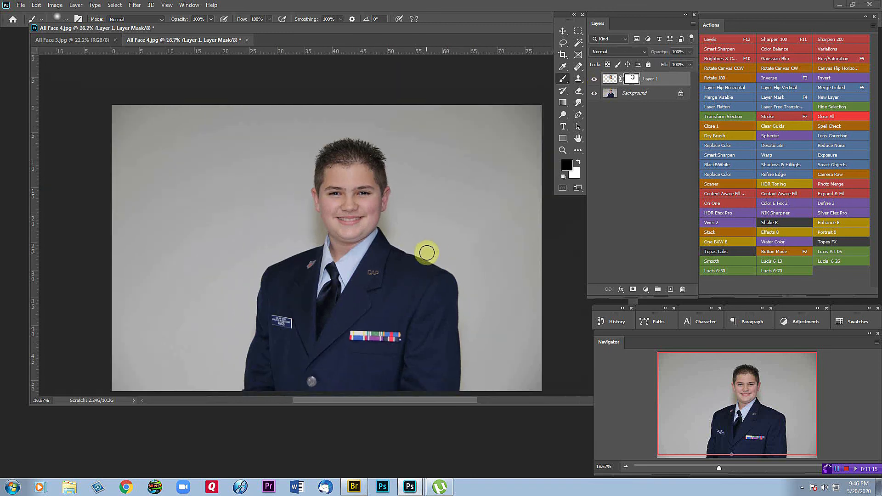